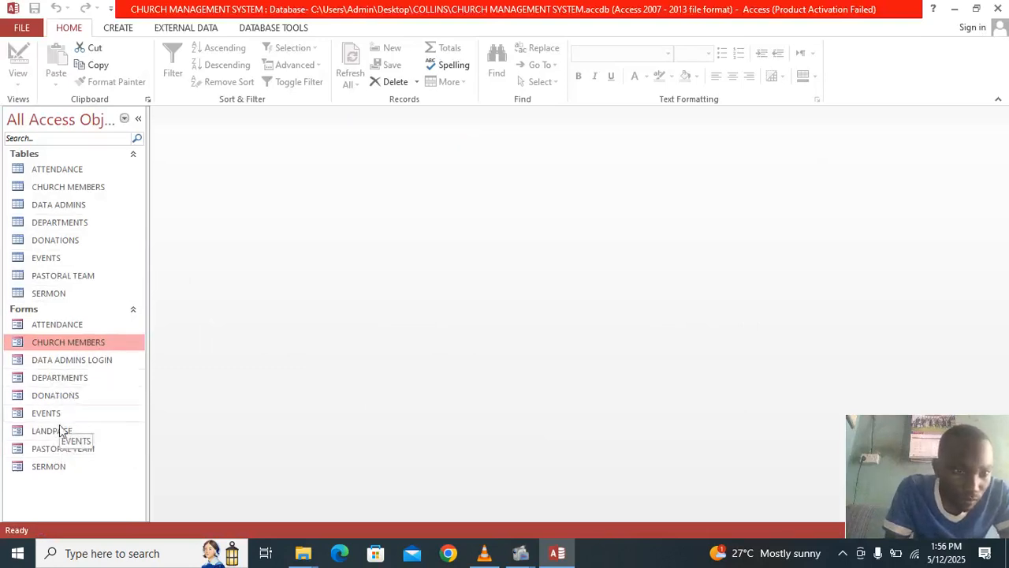
- Open the DATA ADMINS LOGIN form, try a username and password, dismiss the error and close it
double_click(57, 364)
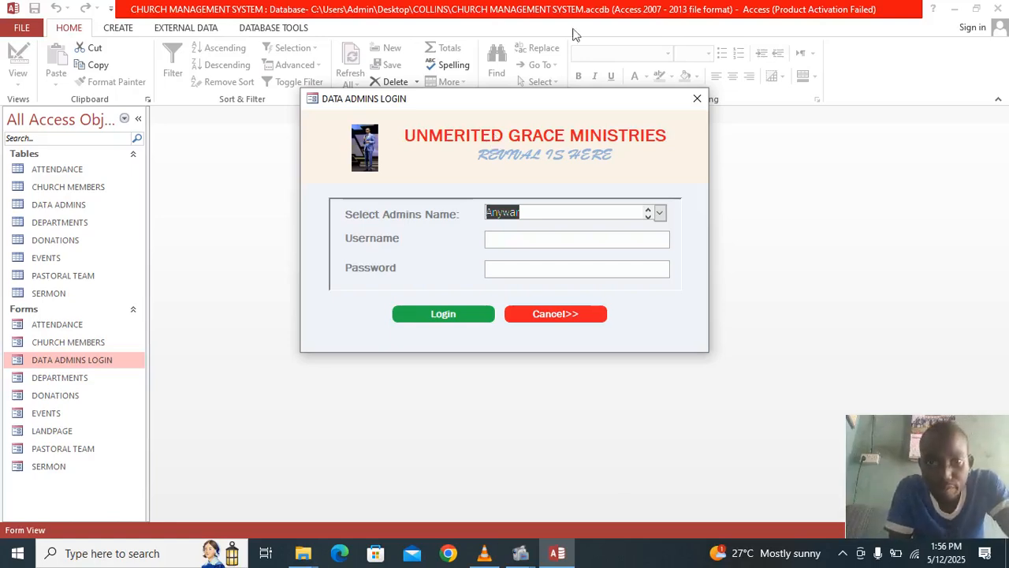
drag(544, 99, 559, 178)
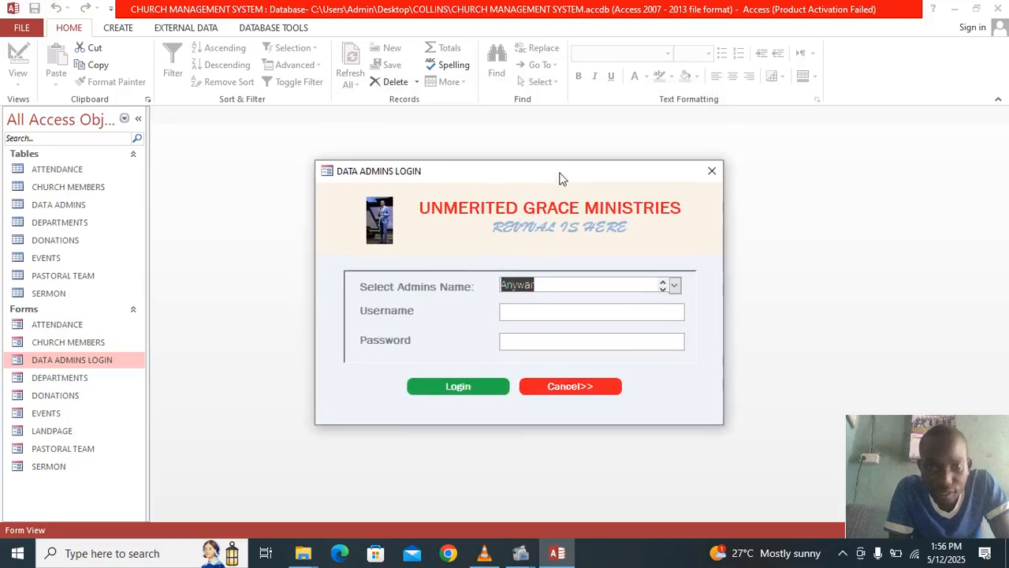
click(544, 307)
text(FJFJ)
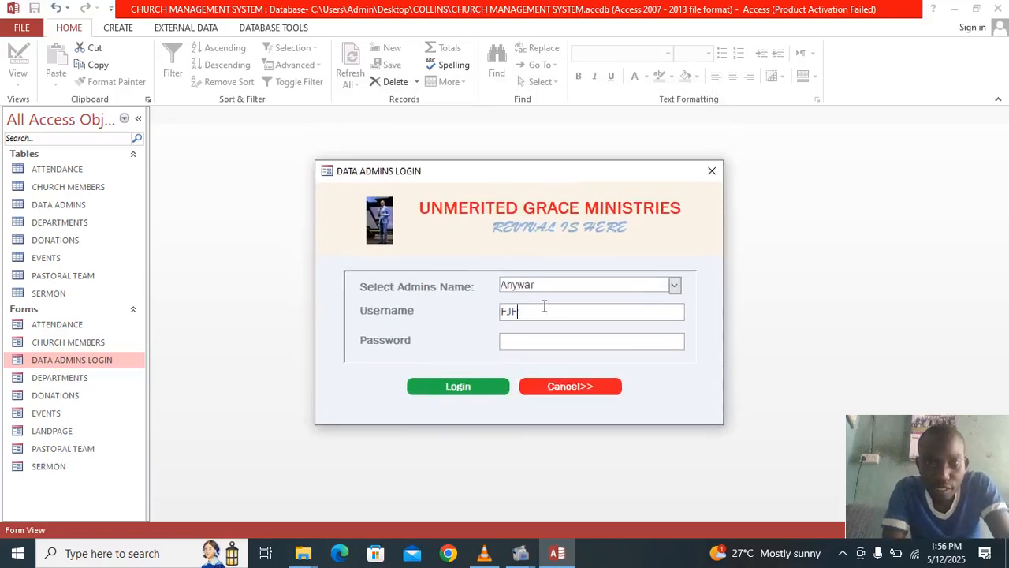
click(537, 344)
text(****)
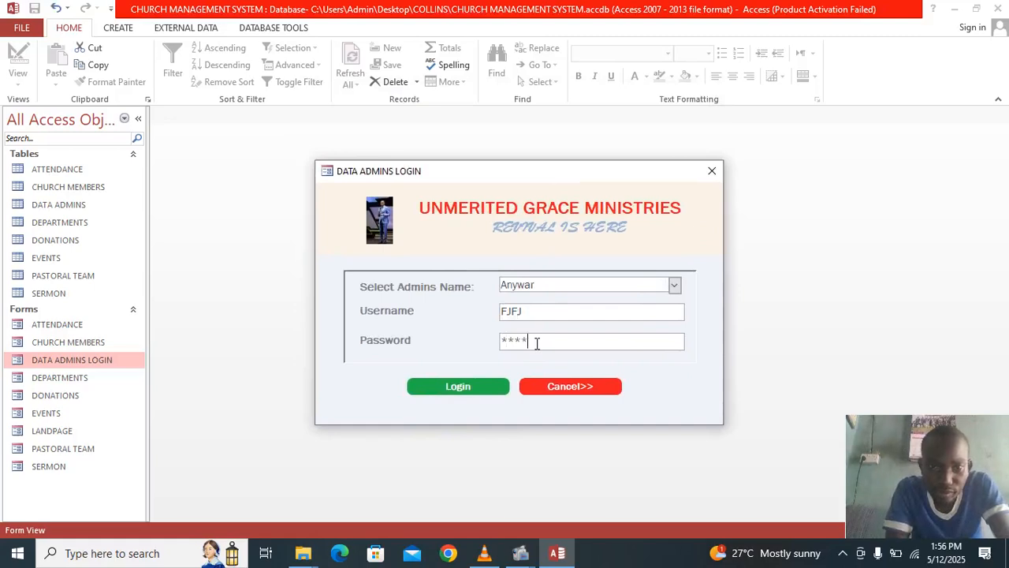
click(461, 390)
click(555, 330)
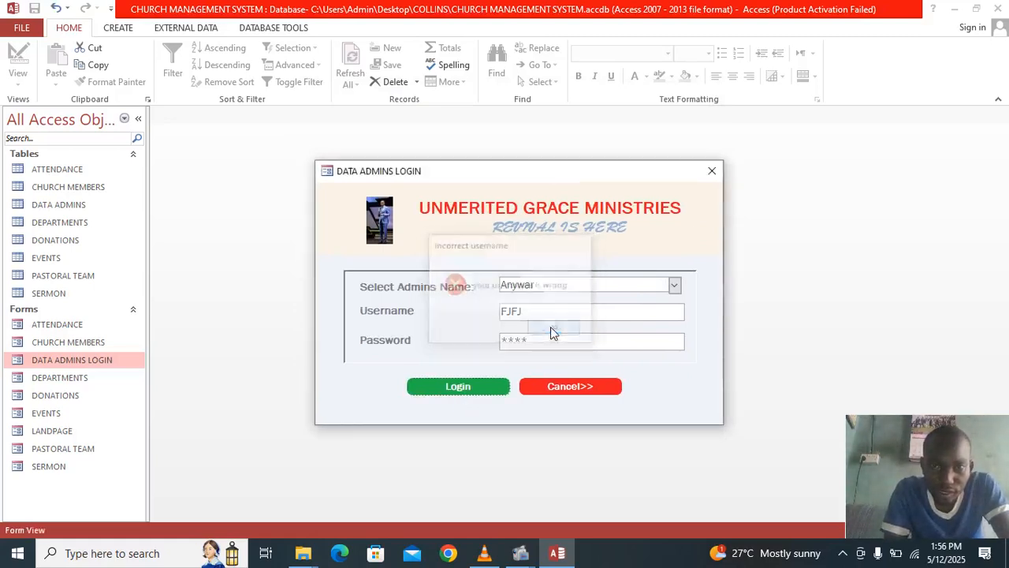
click(712, 172)
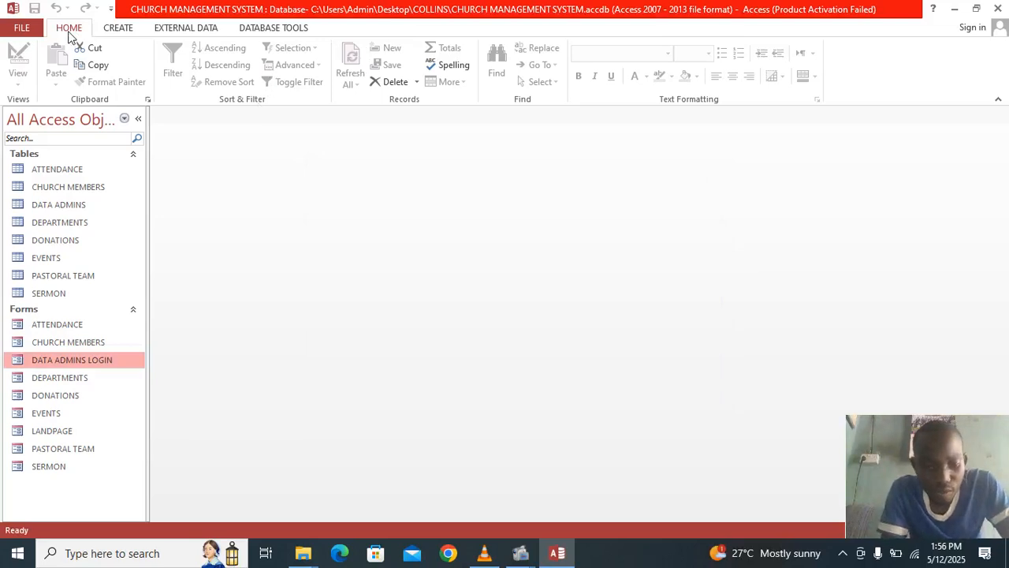
- Create a new blank desktop database named XXX
key(ctrl+n)
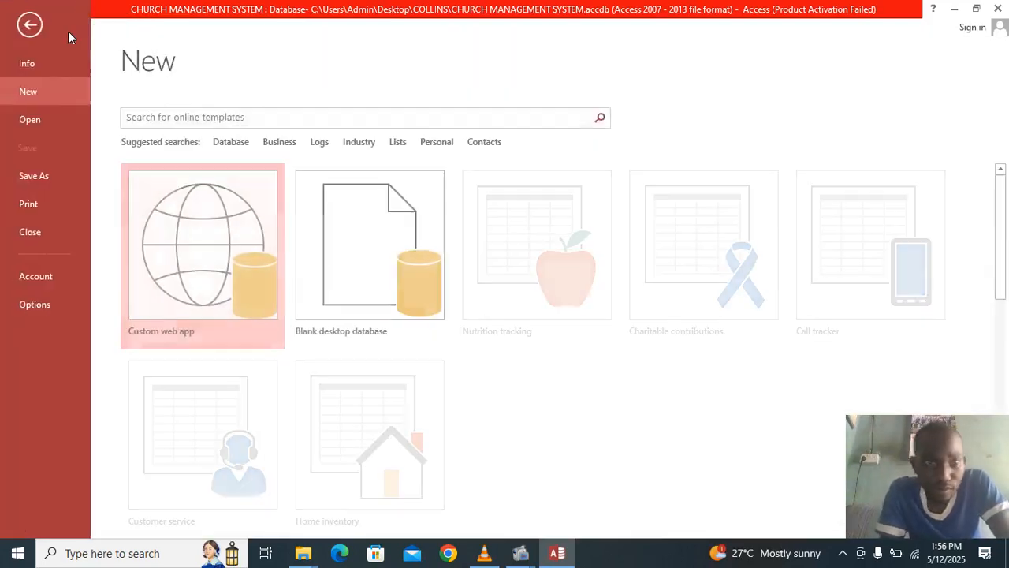
click(361, 281)
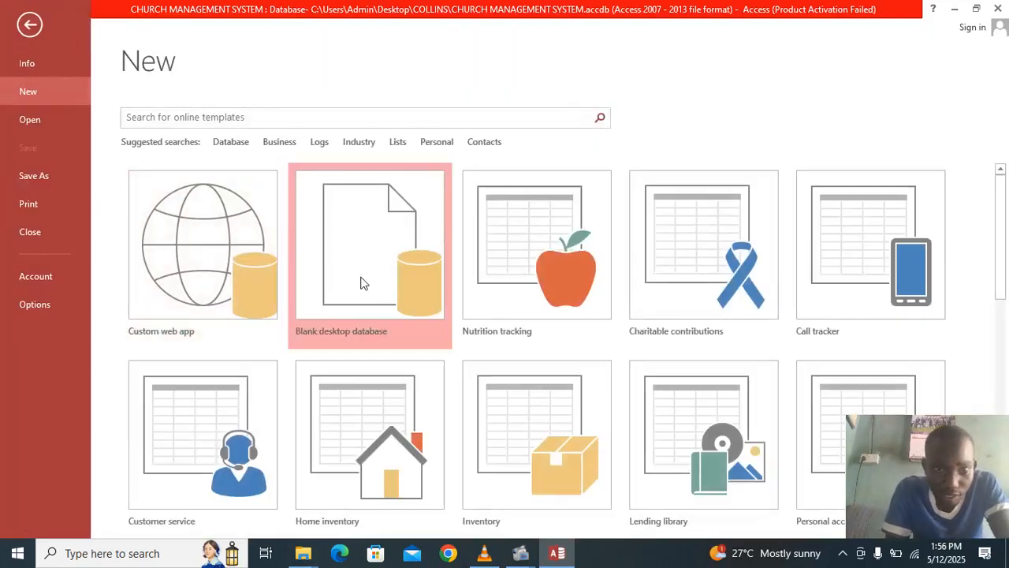
key(BackSpace)
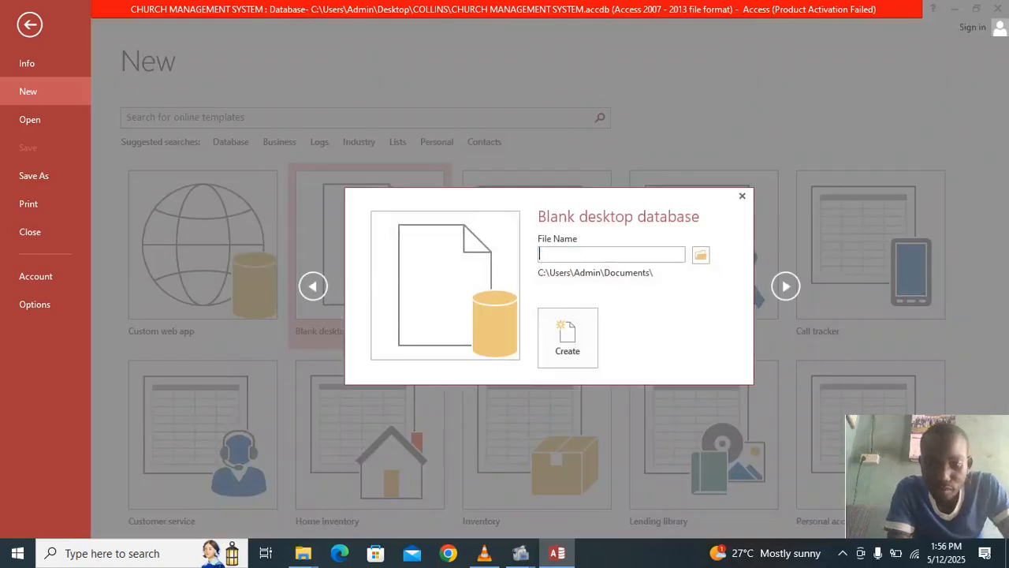
text(XXX)
key(Return)
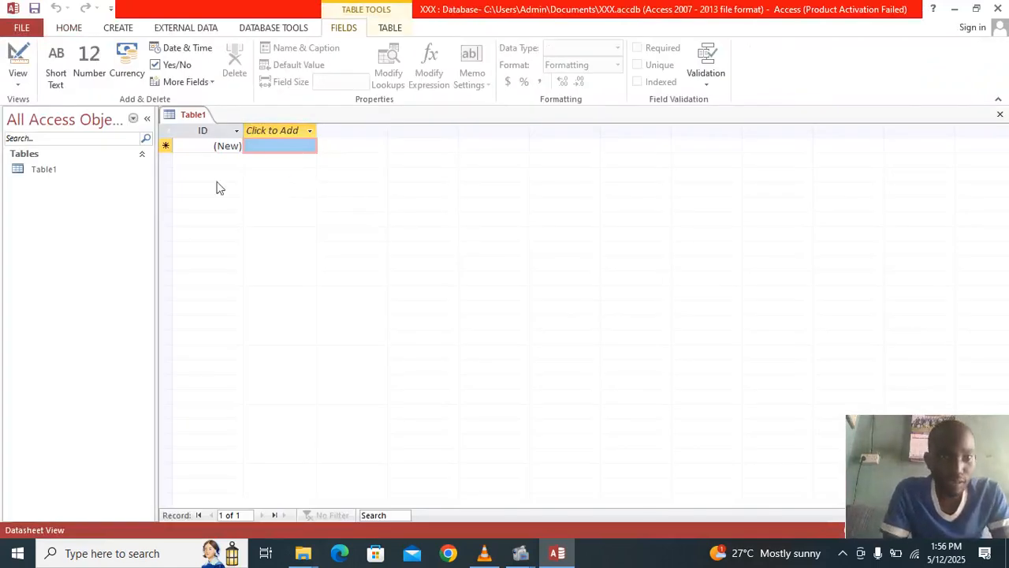
- Open Table1 in Design View, saving it under the name DATA ADMINS
click(49, 174)
right_click(50, 174)
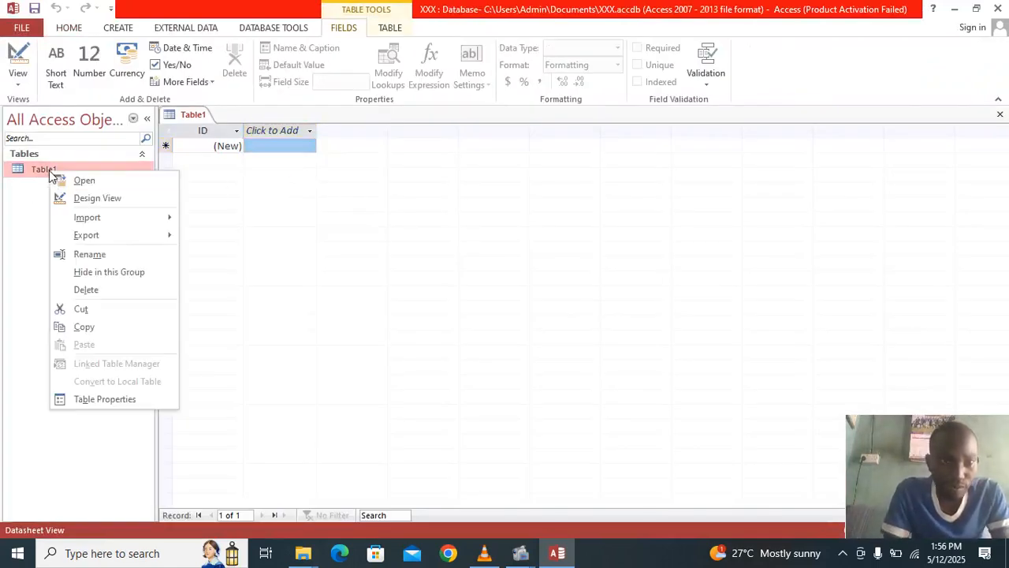
click(293, 149)
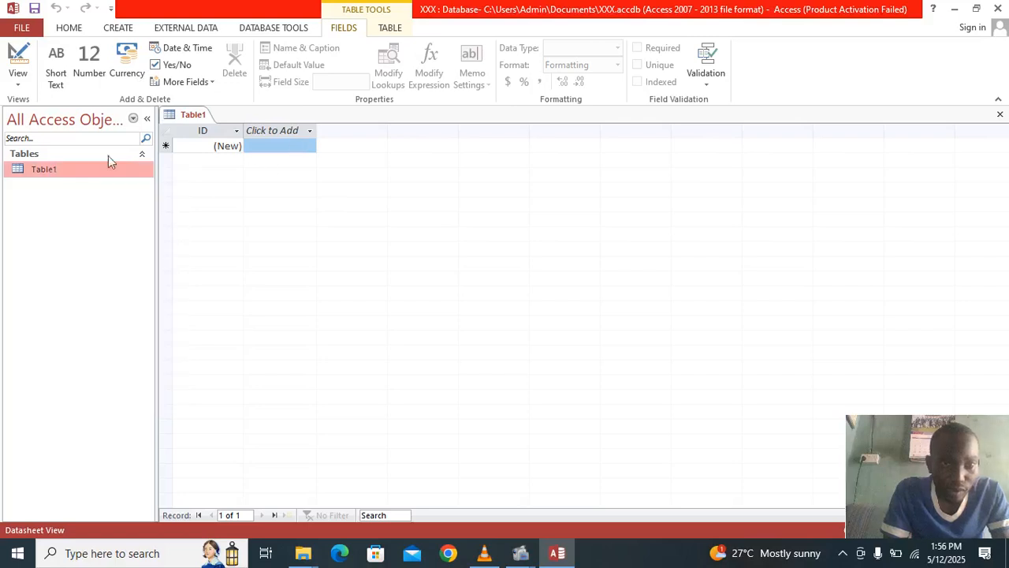
right_click(57, 170)
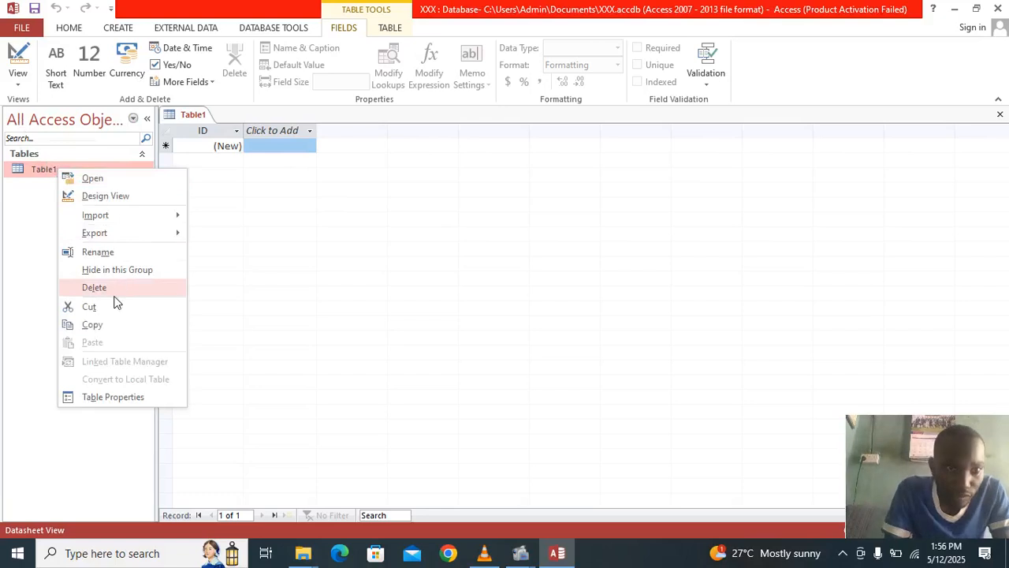
click(116, 197)
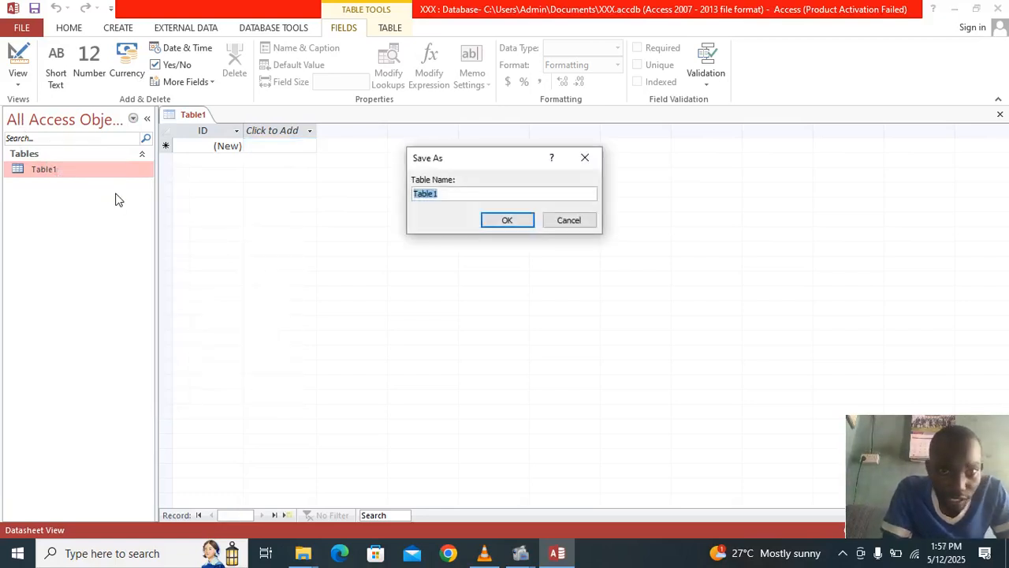
key(BackSpace)
text(DATA AM)
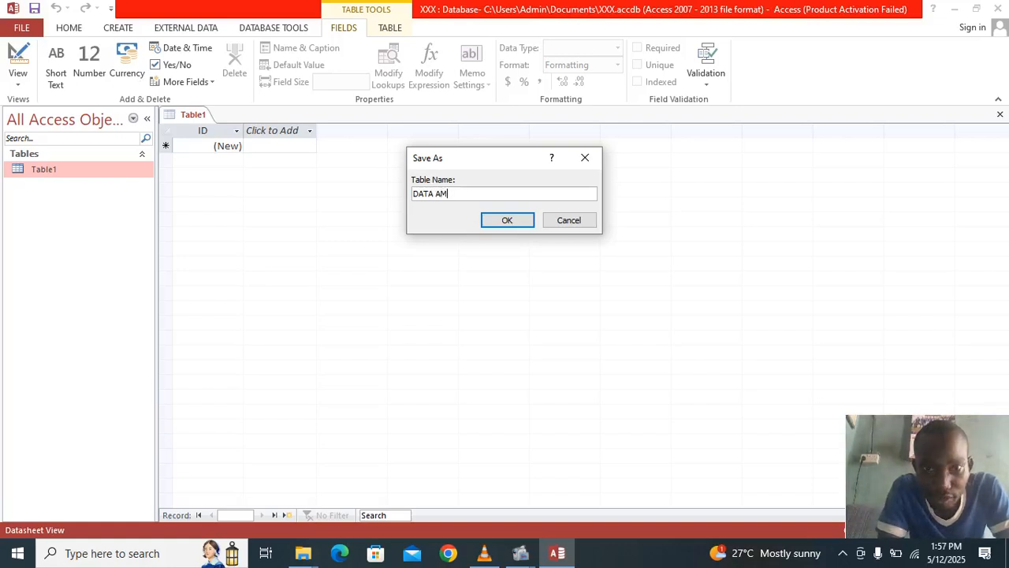
key(BackSpace)
text(DMINS)
key(Return)
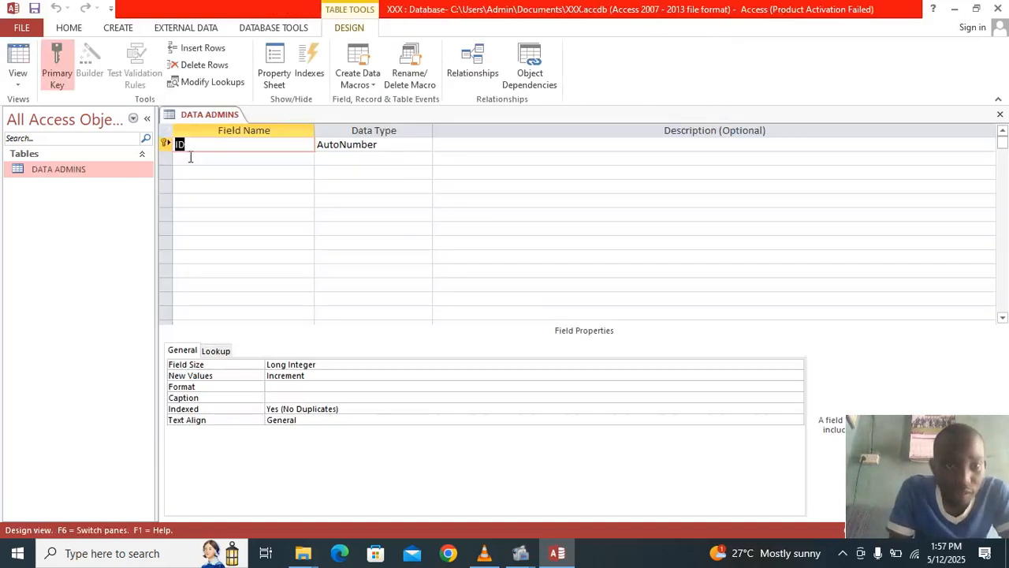
- Add firstname and lastname fields below the ID field
click(239, 161)
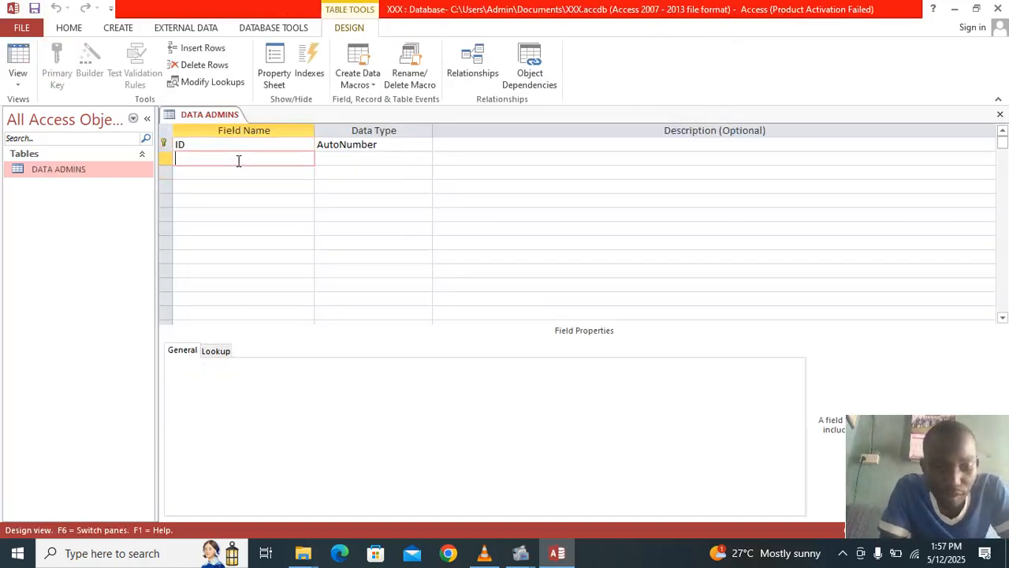
text(F)
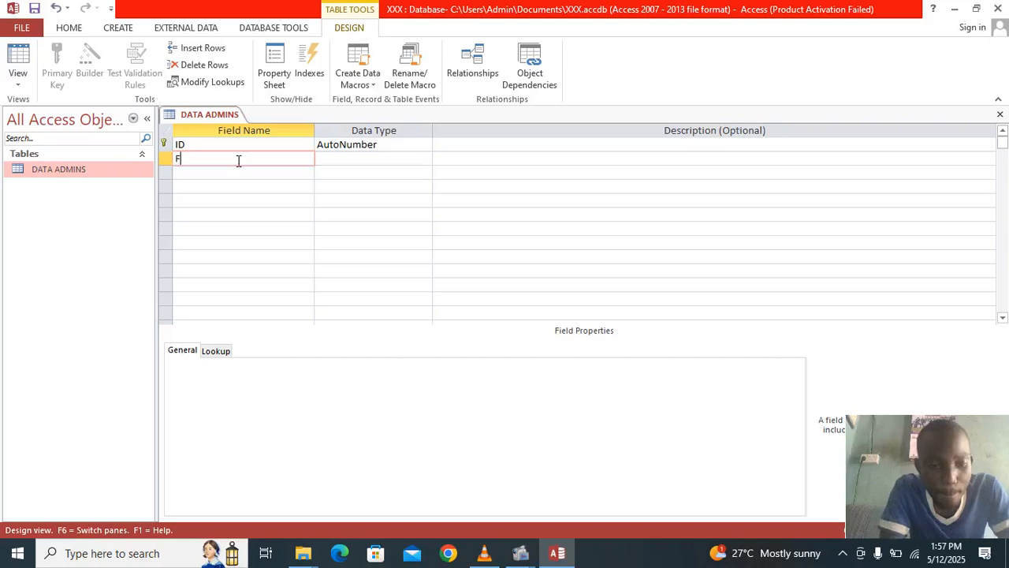
text(r)
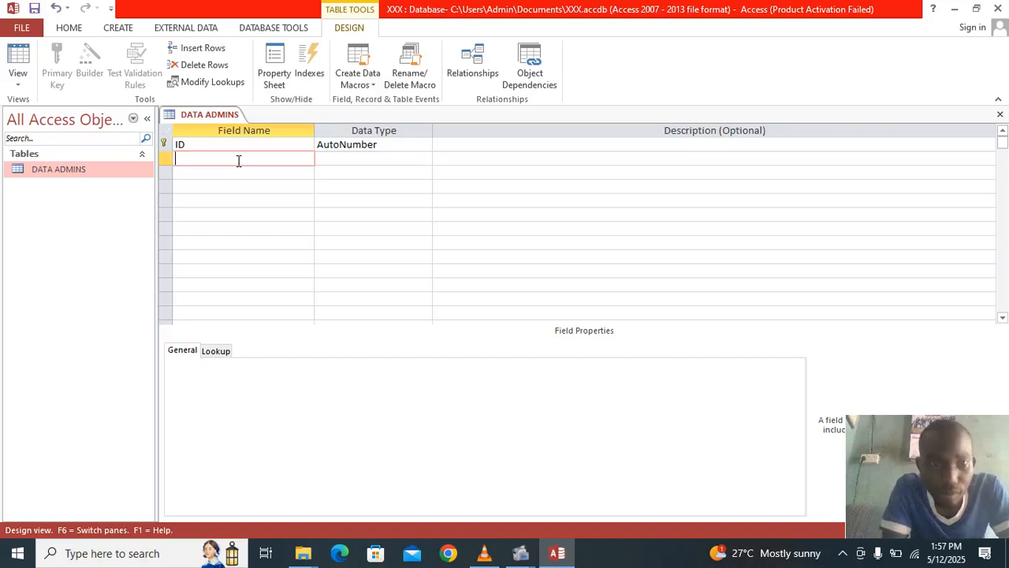
text(frist)
key(BackSpace)
key(BackSpace)
key(BackSpace)
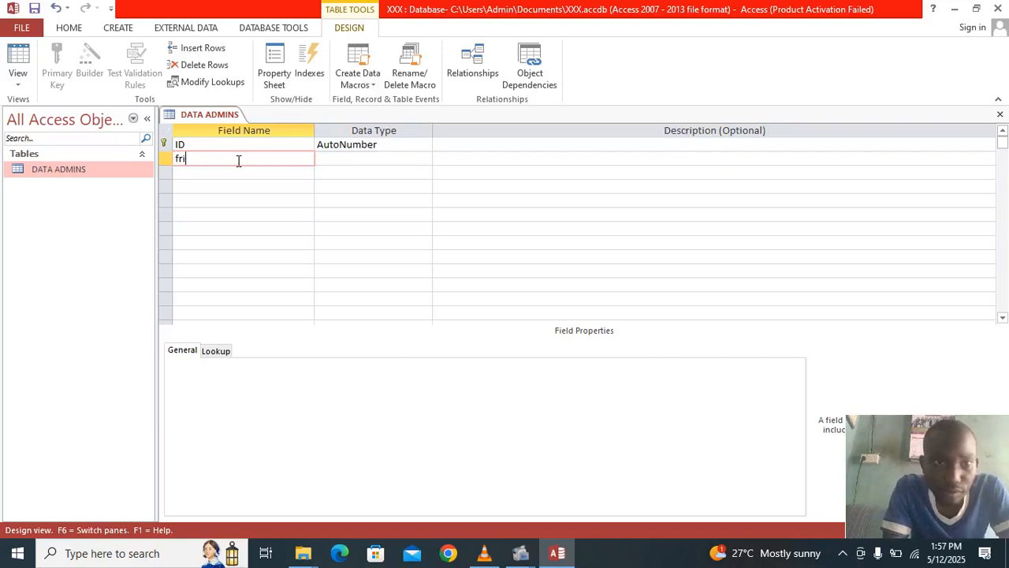
text(ir)
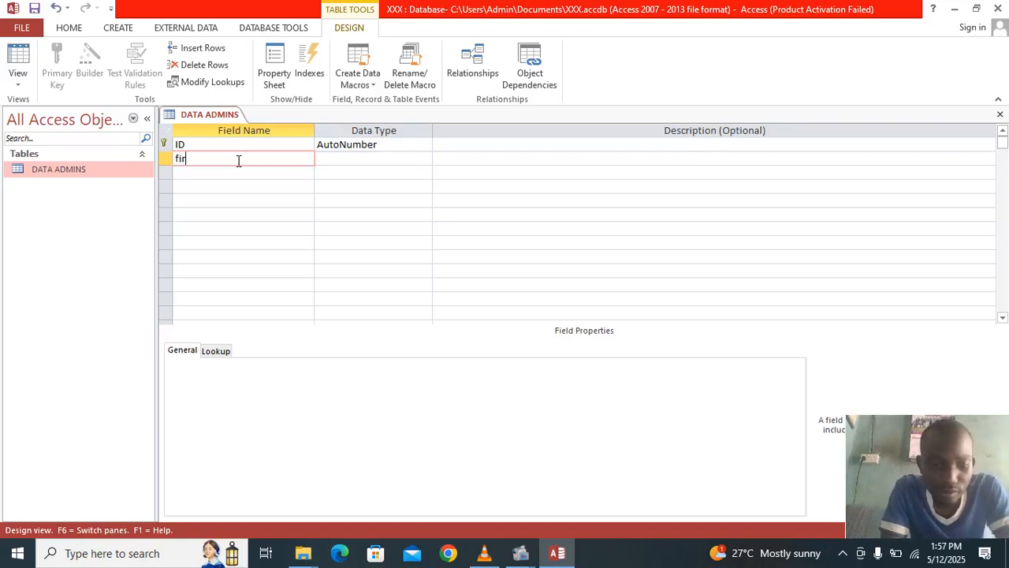
text(stname)
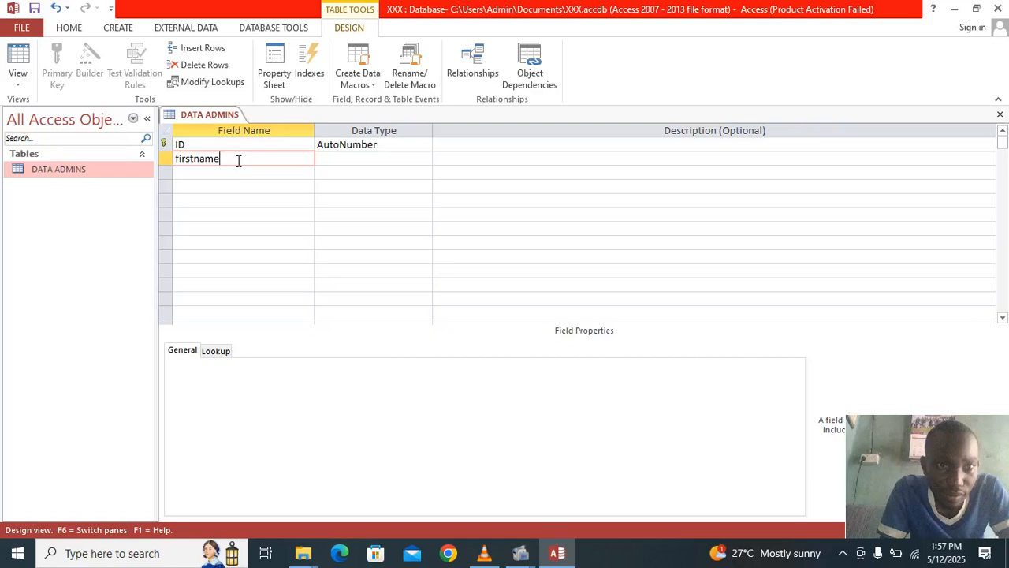
click(231, 180)
click(228, 171)
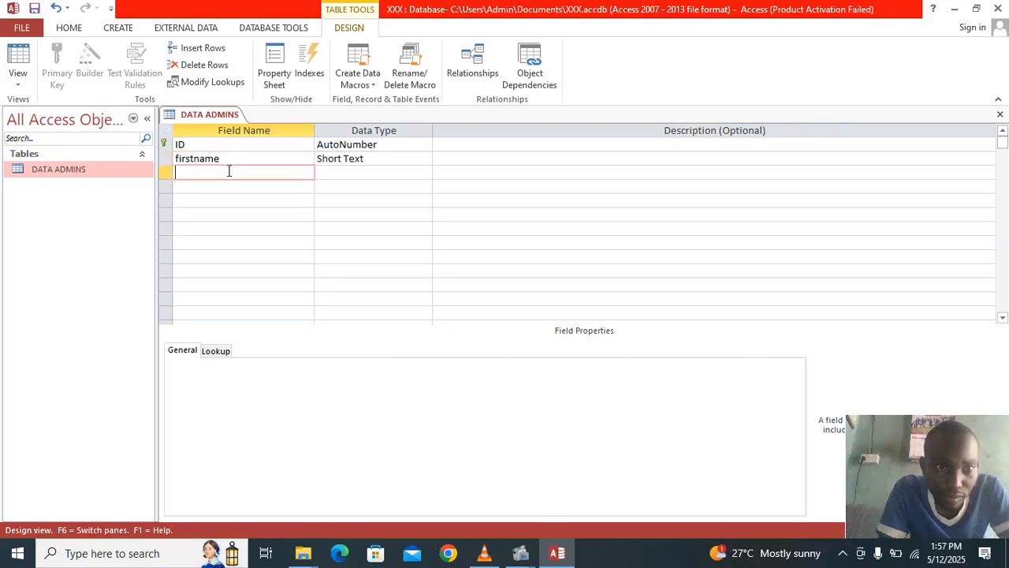
text(lastname)
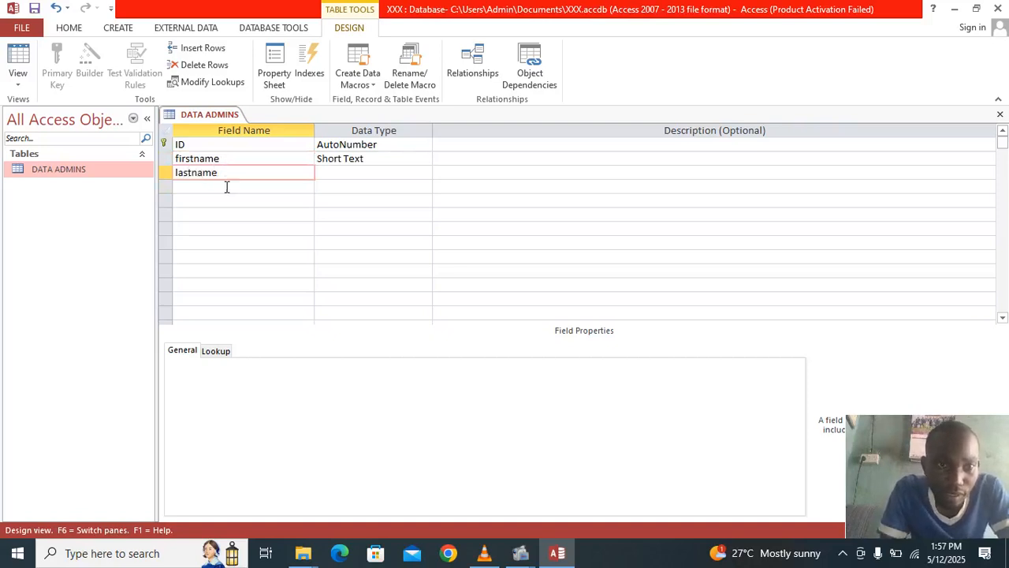
click(225, 186)
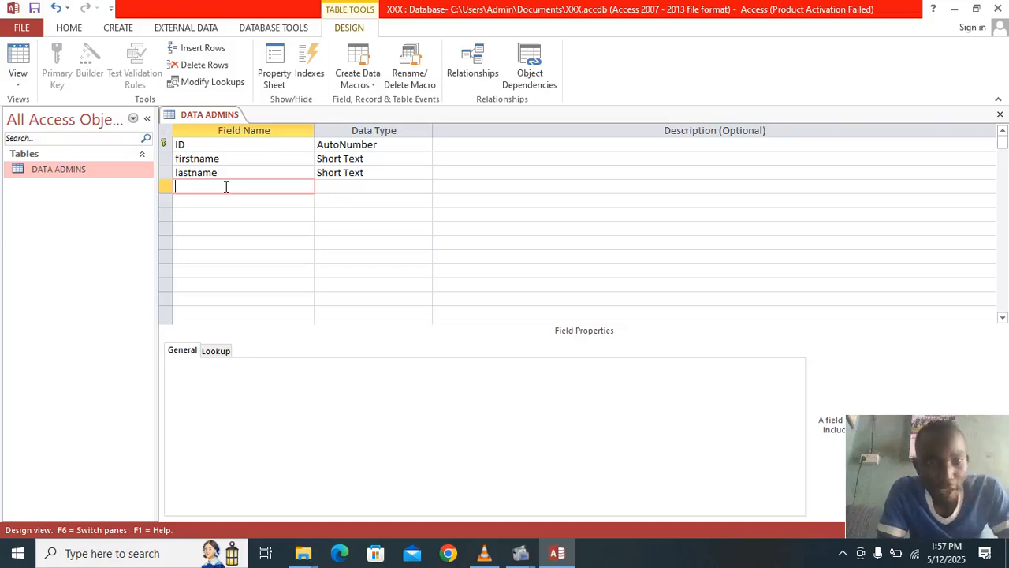
- Add username and password fields as Short Text and save the table design
text(use)
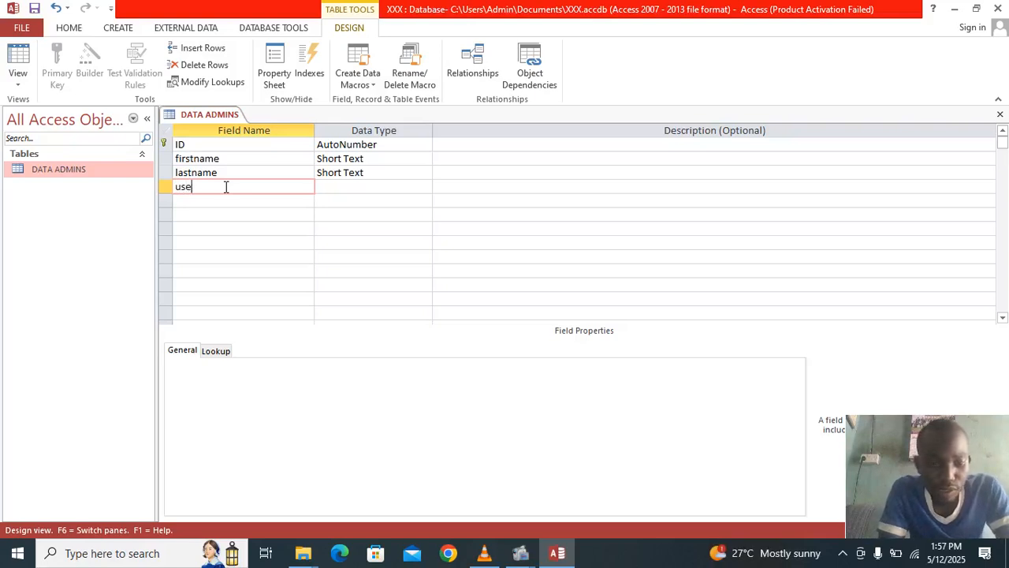
text(rname)
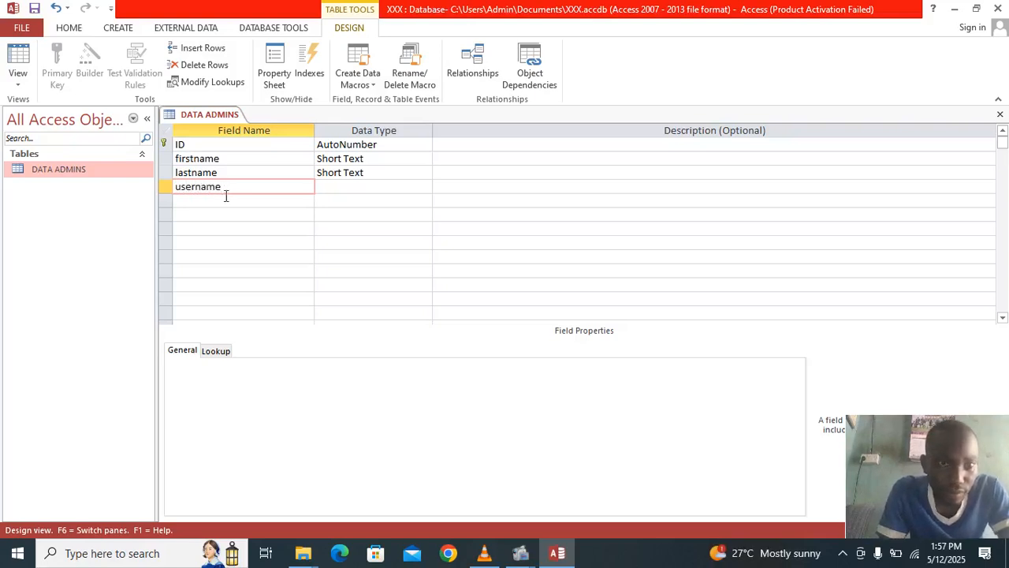
click(225, 199)
text(password)
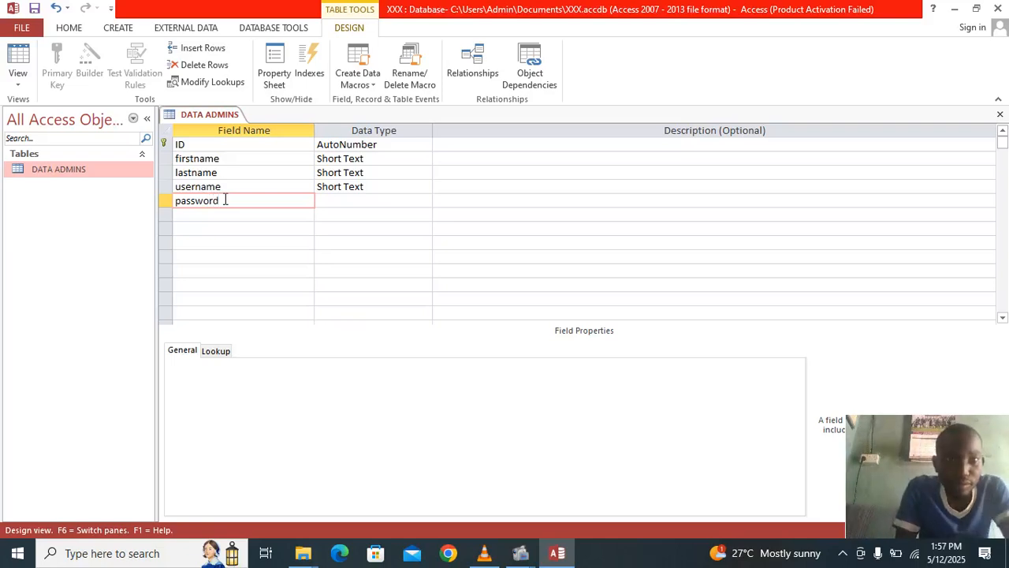
click(356, 201)
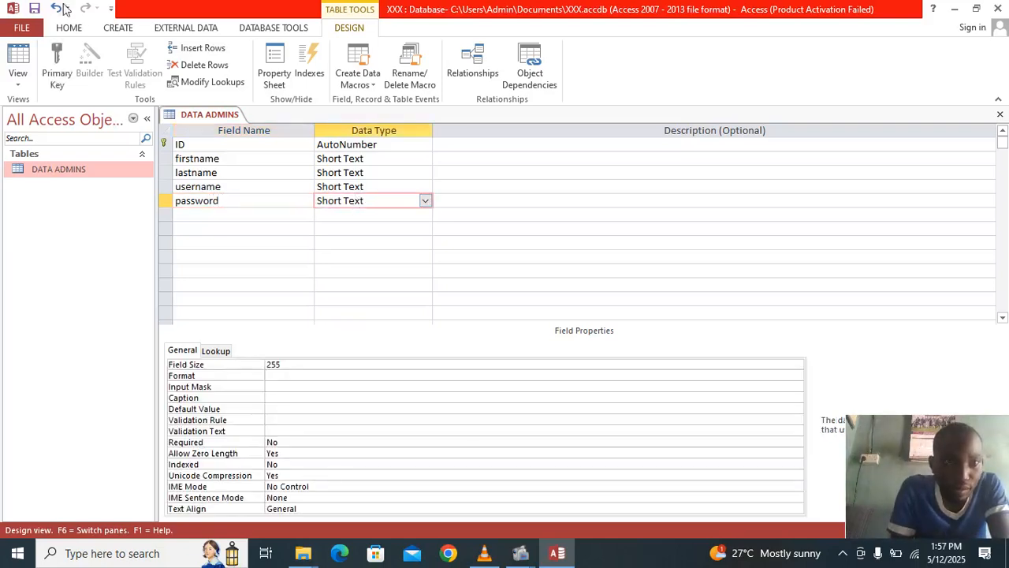
click(33, 9)
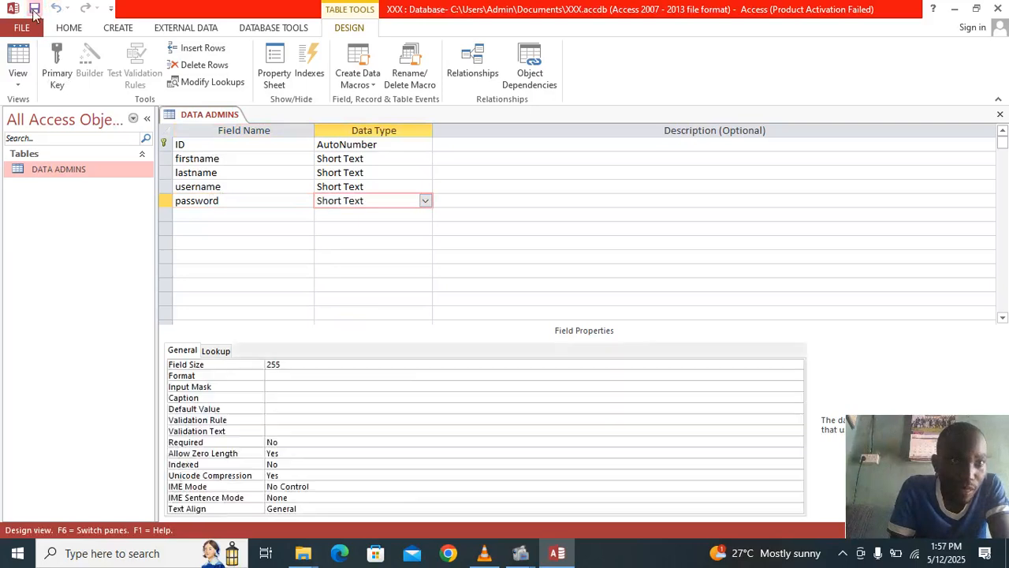
right_click(79, 174)
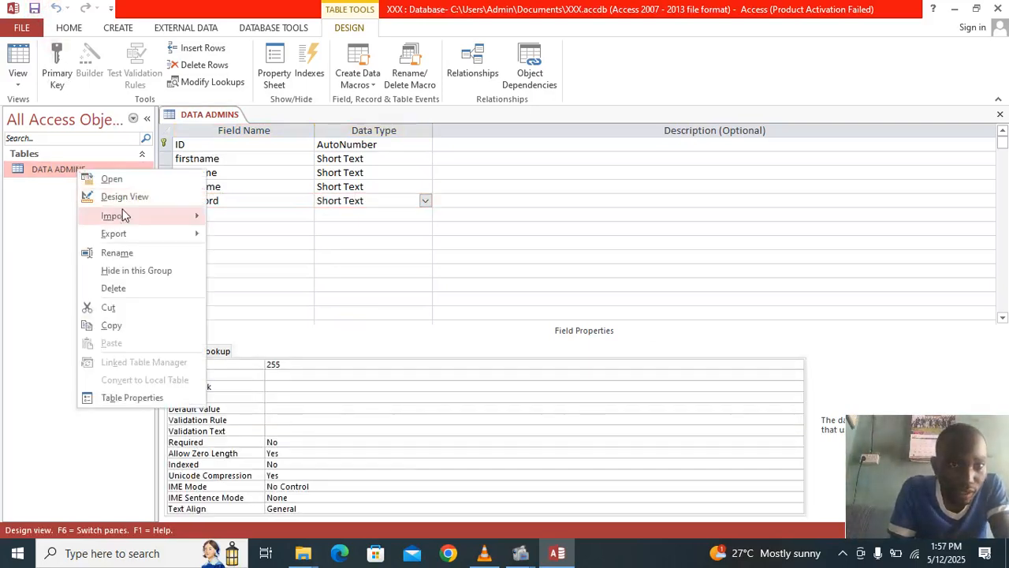
- Open DATA ADMINS in Datasheet View and enter the first admin's first and last name
click(117, 180)
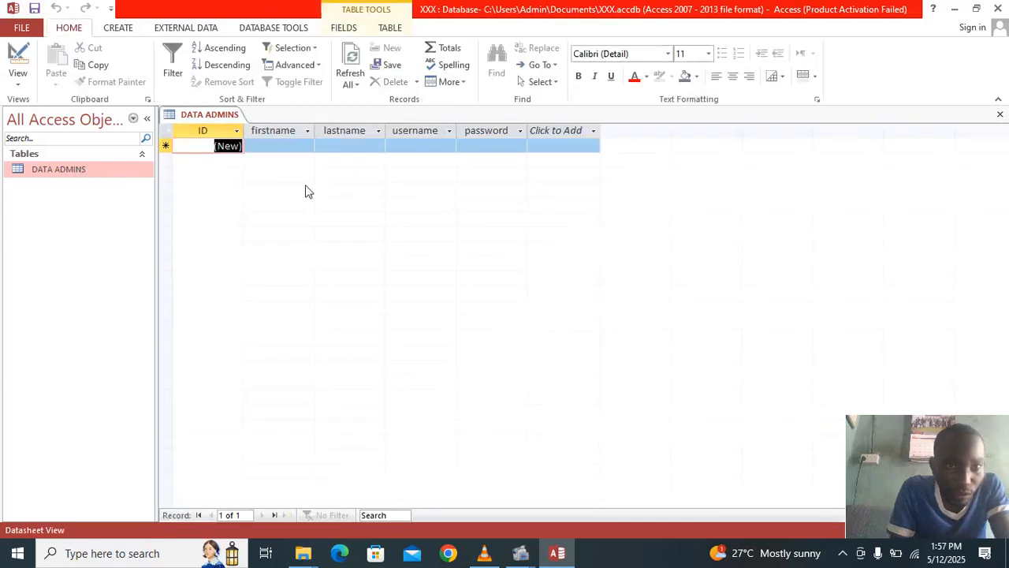
click(272, 149)
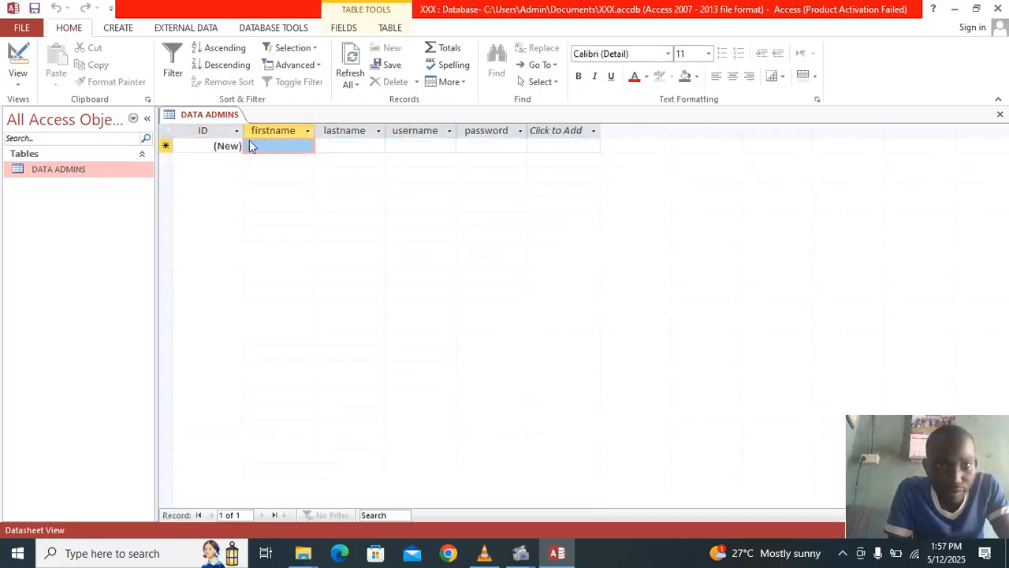
click(274, 146)
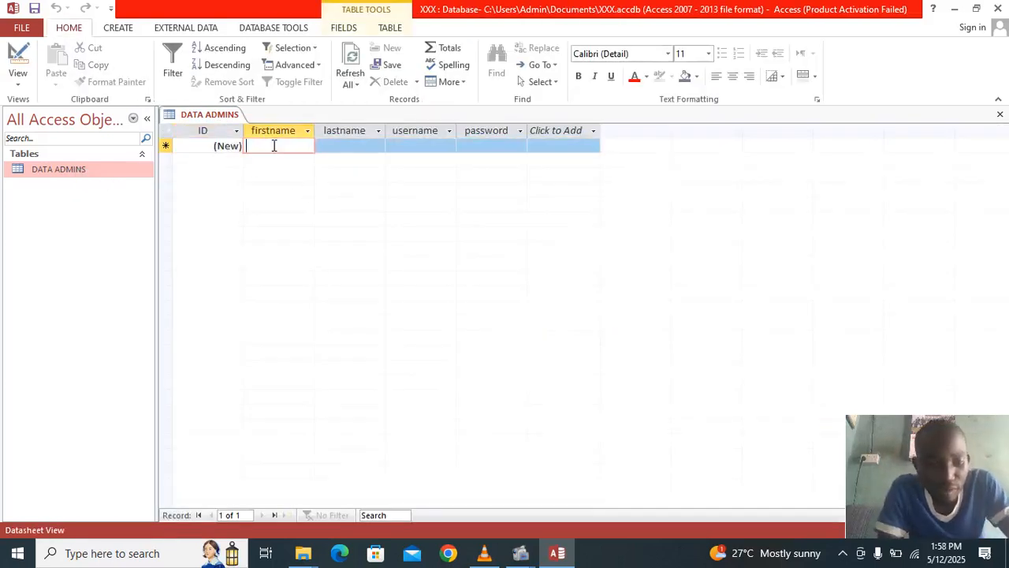
text(an)
key(BackSpace)
key(BackSpace)
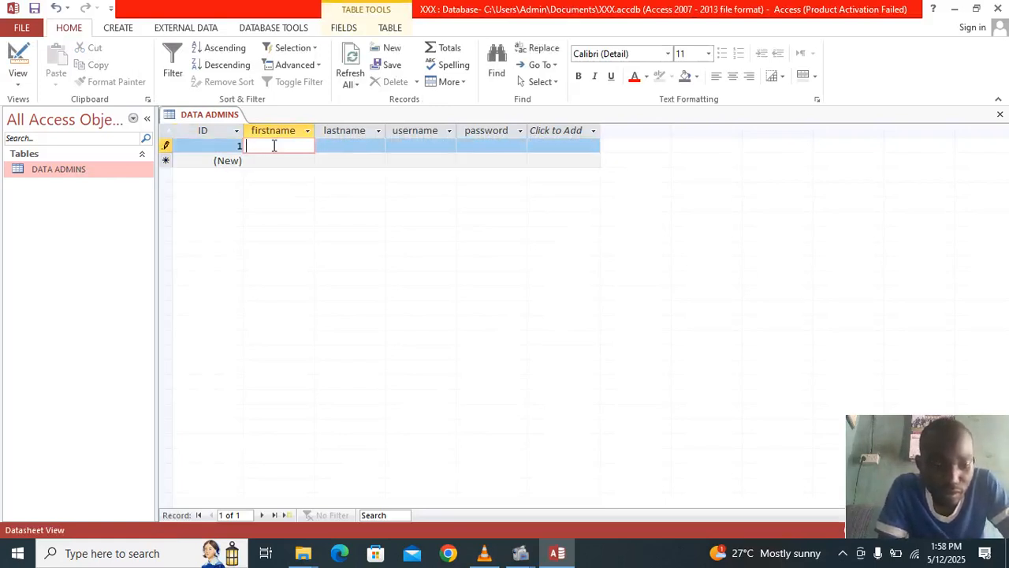
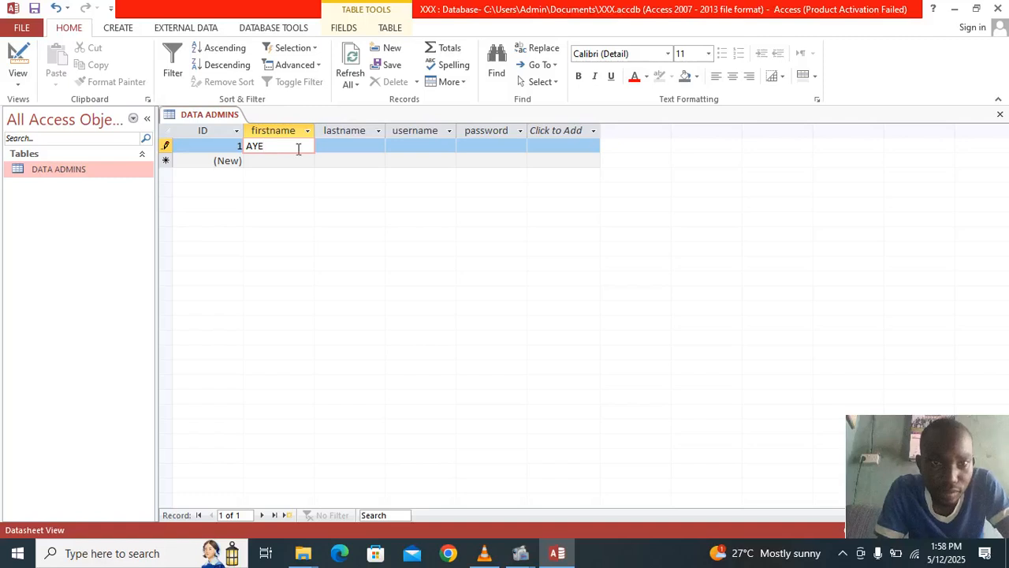
click(333, 147)
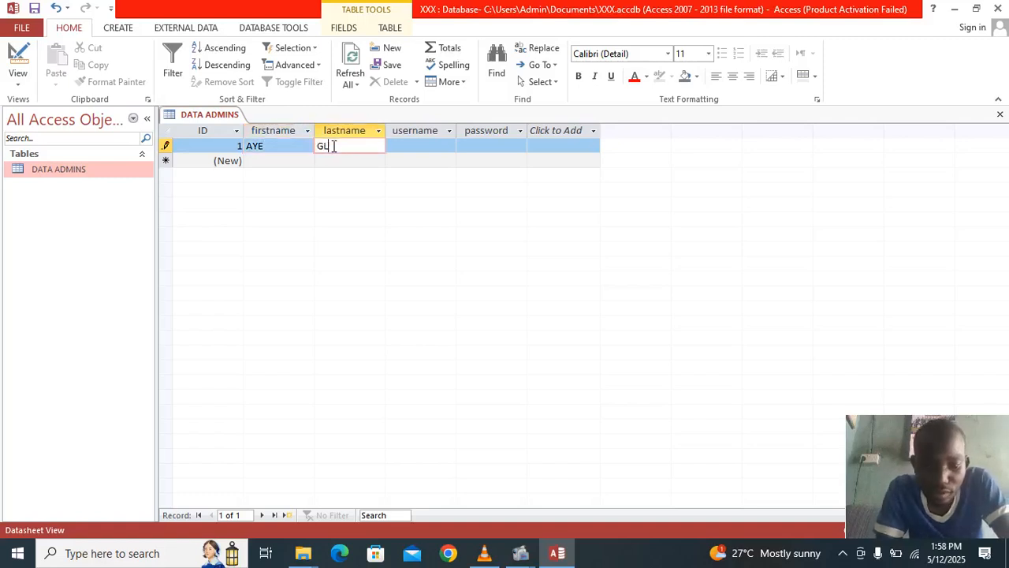
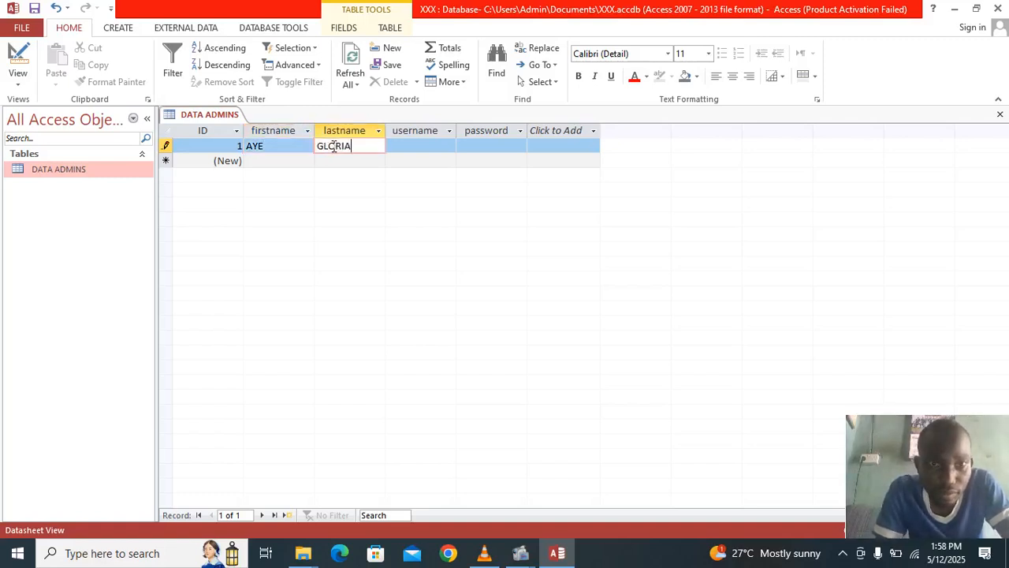
- Fill in the first record's username and password and commit the row
click(398, 147)
text(GJOSH)
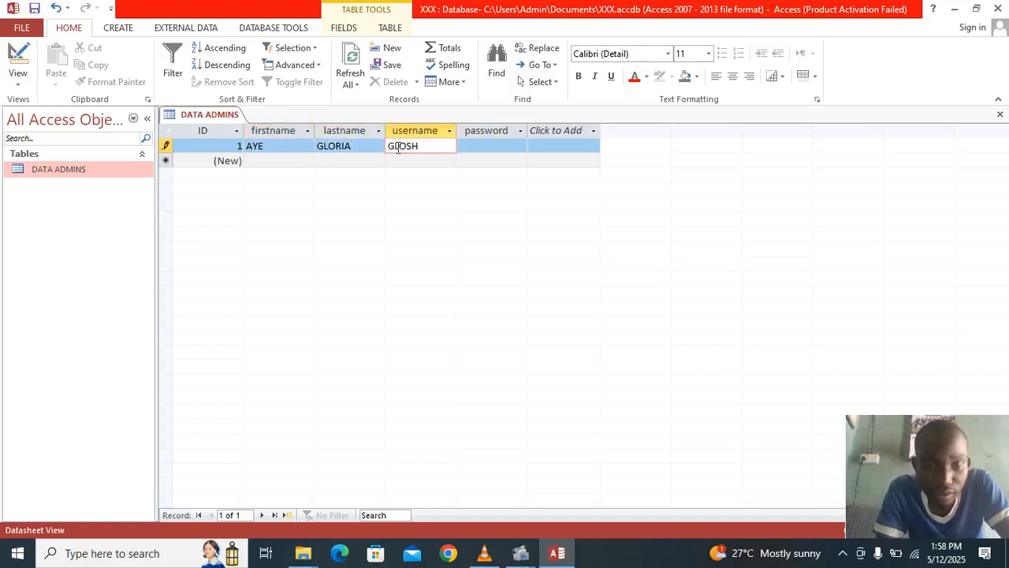
click(467, 148)
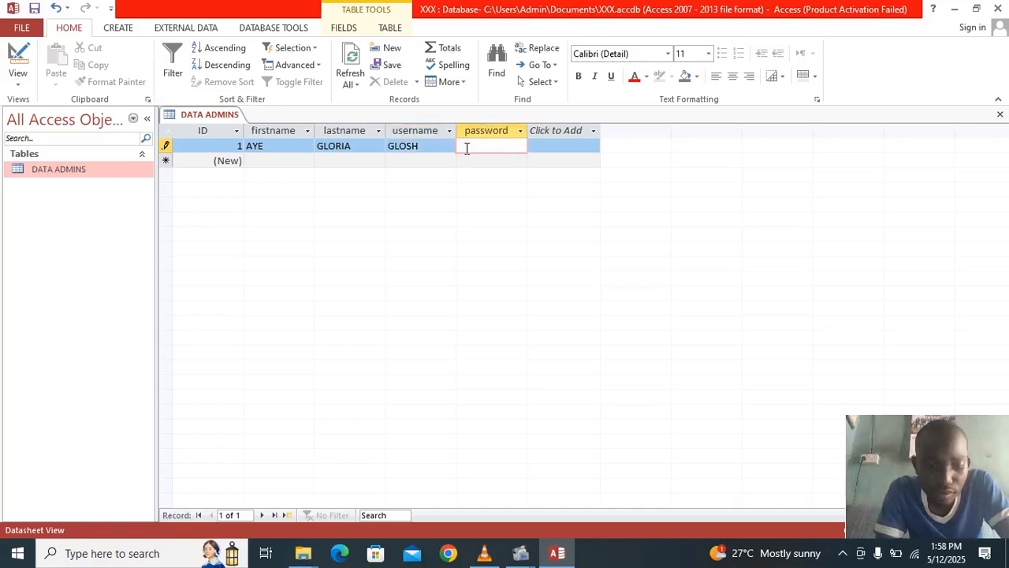
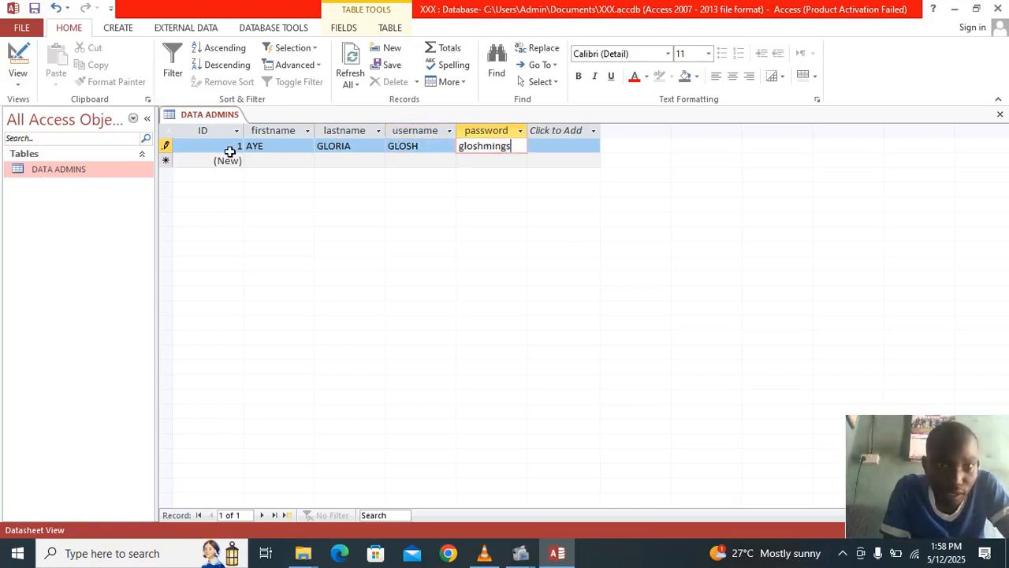
click(258, 162)
- Enter the second admin's first name and last name in the new row
click(263, 162)
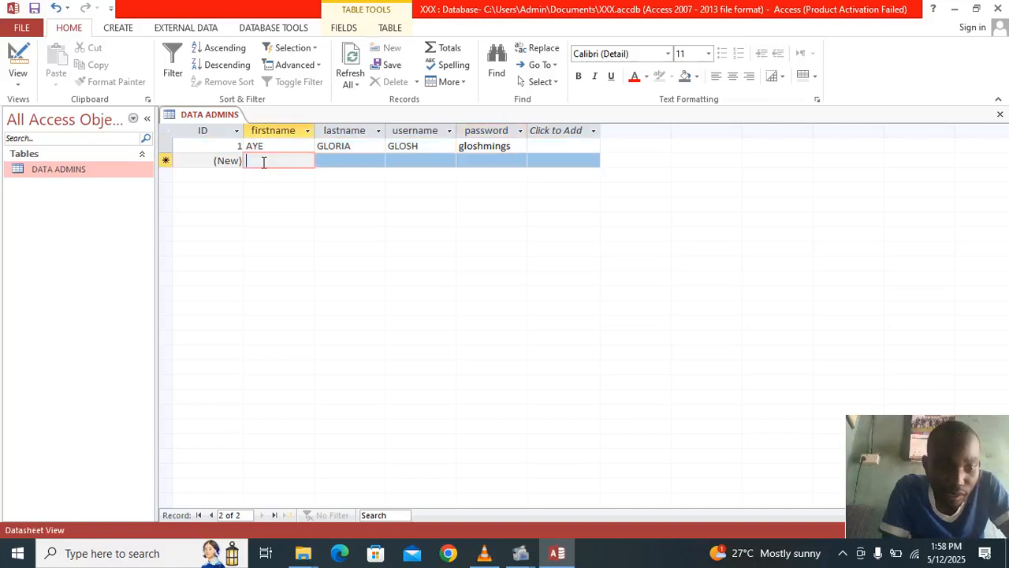
text(Jack)
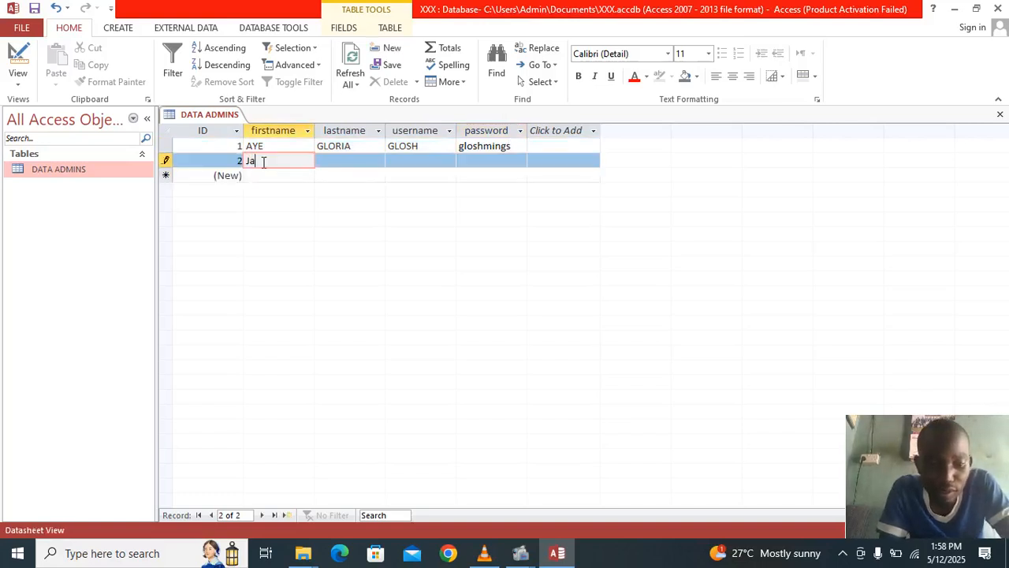
key(BackSpace)
key(BackSpace)
key(BackSpace)
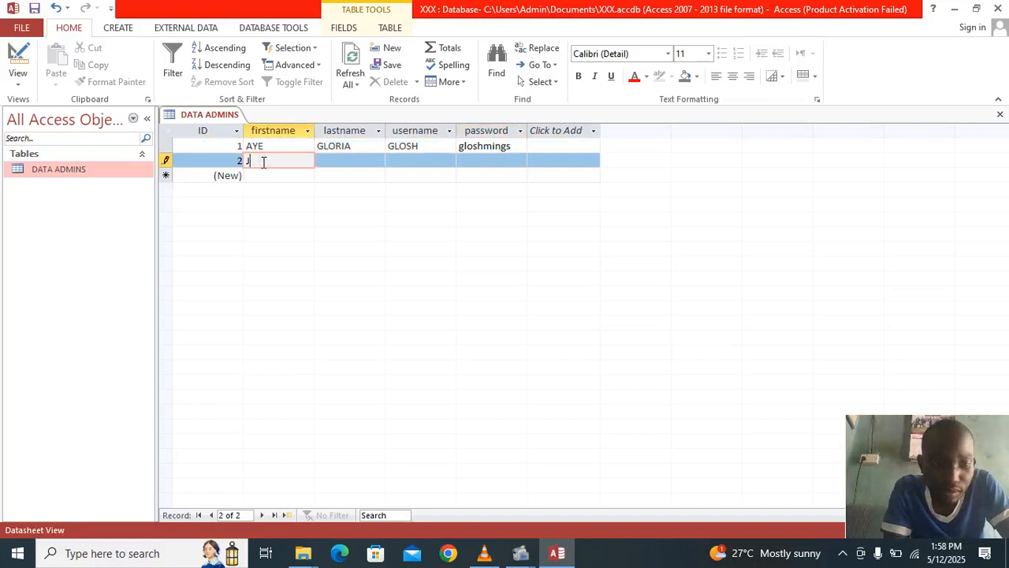
key(BackSpace)
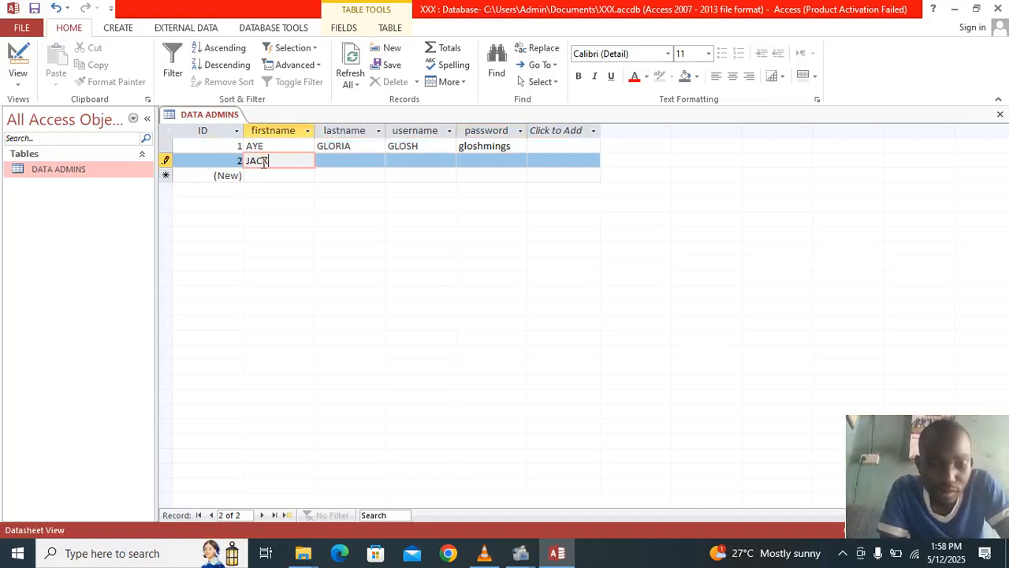
click(355, 162)
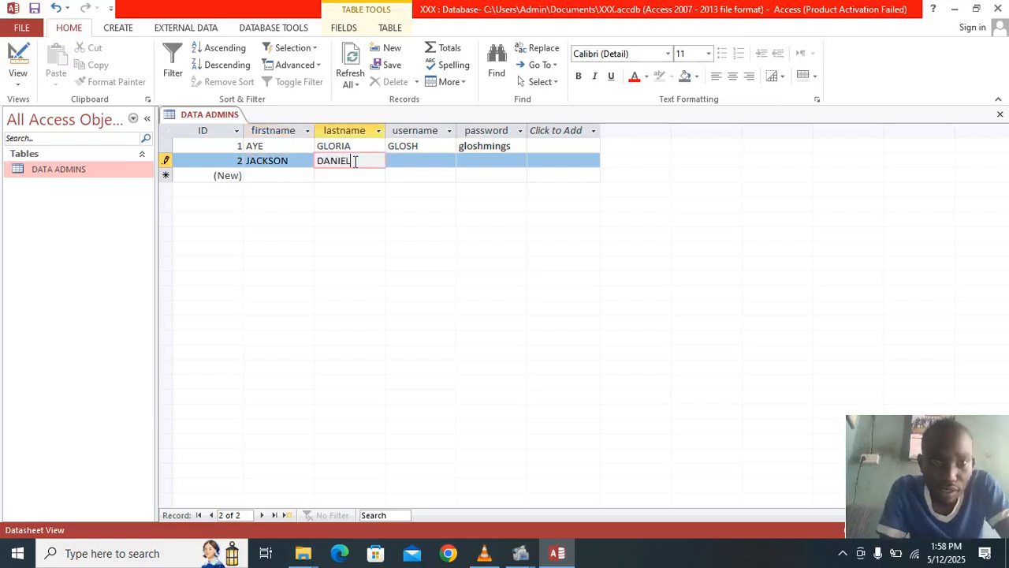
- Fill in the second record's username and password and commit the row
click(401, 162)
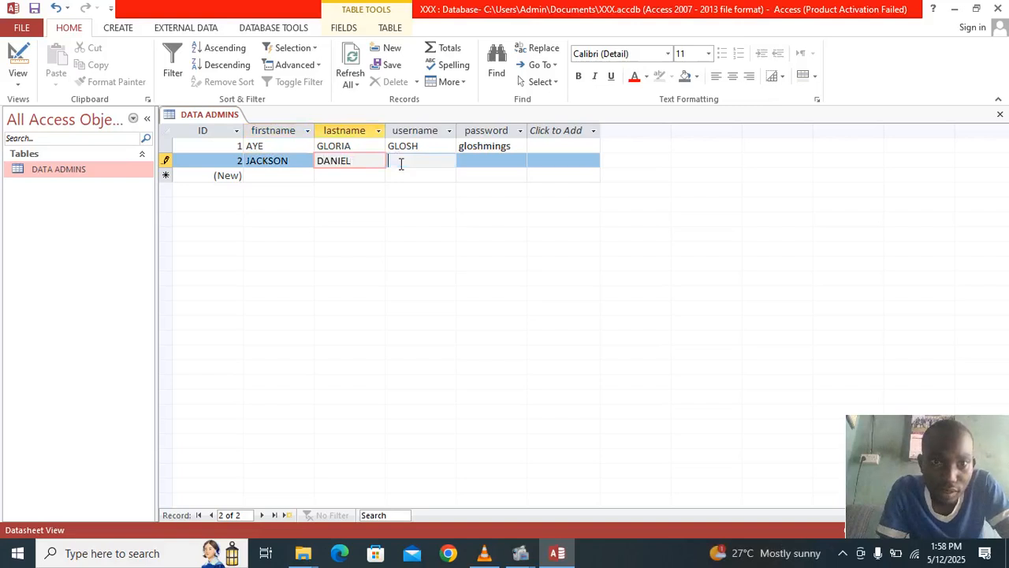
text(B)
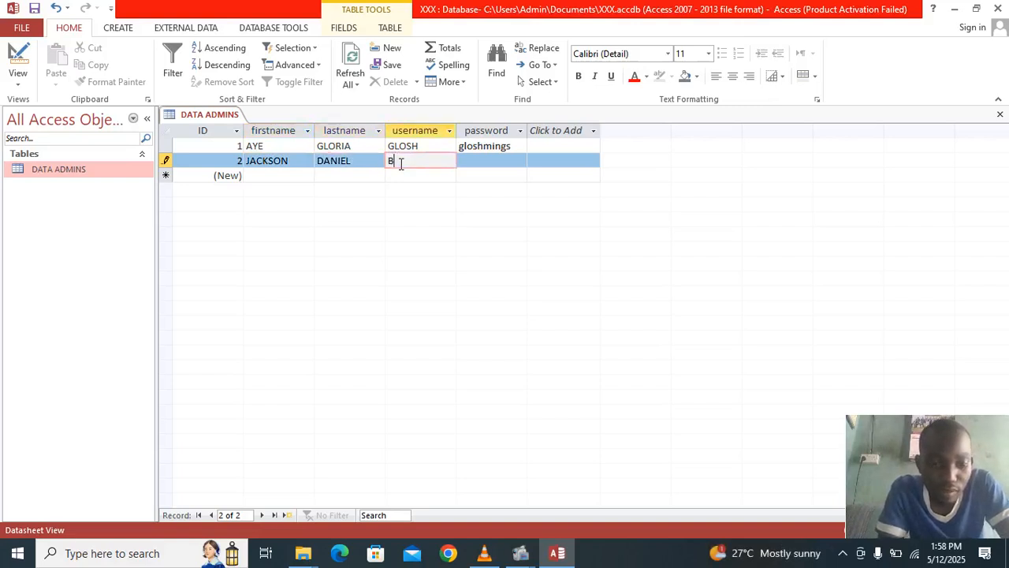
text(AT)
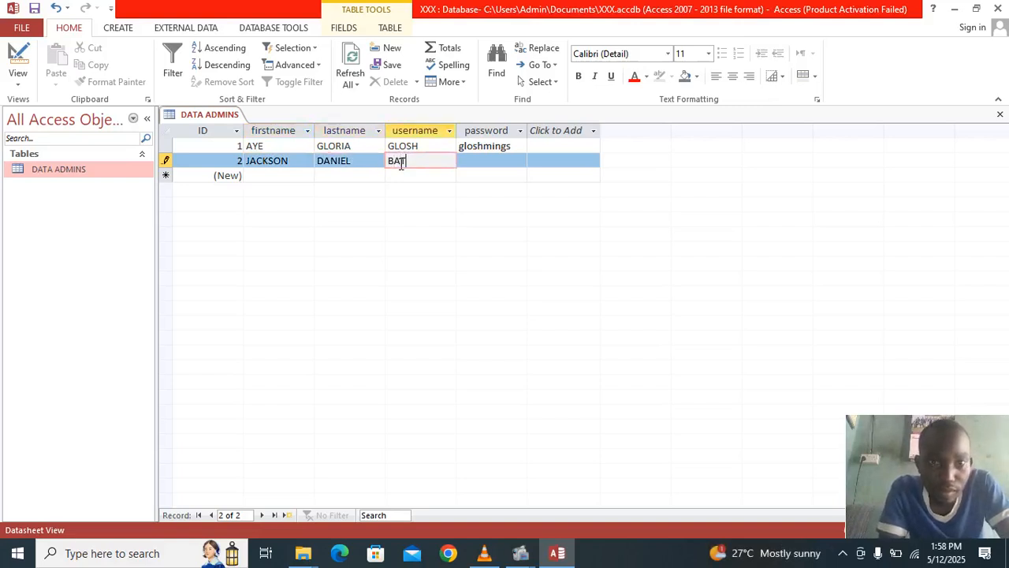
text(AM)
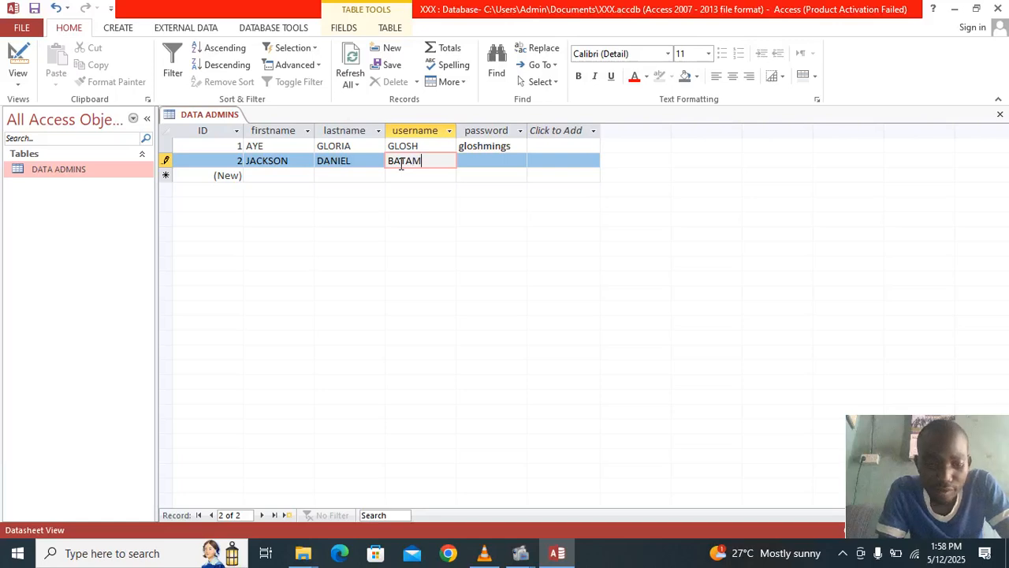
text(DA)
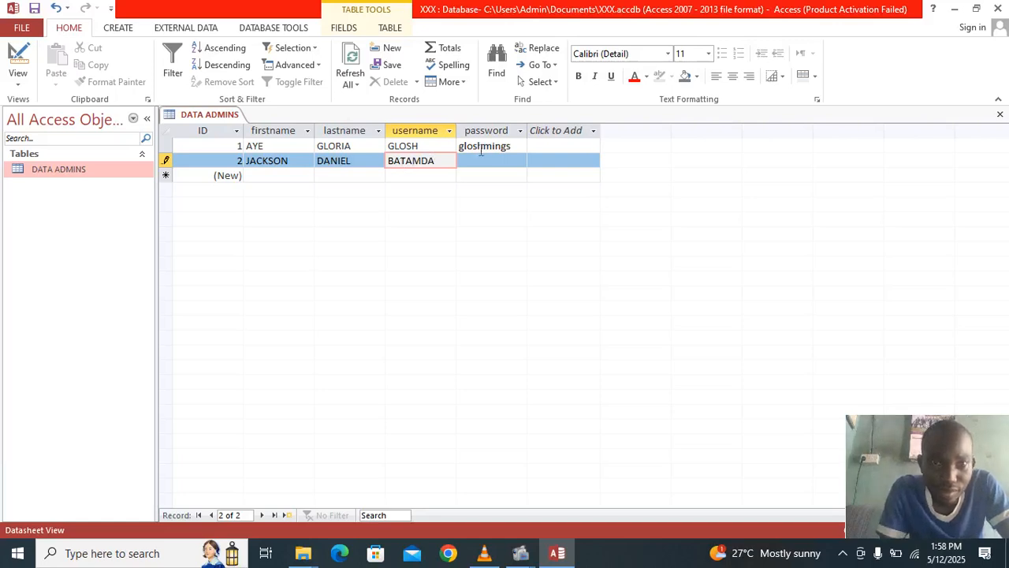
click(477, 161)
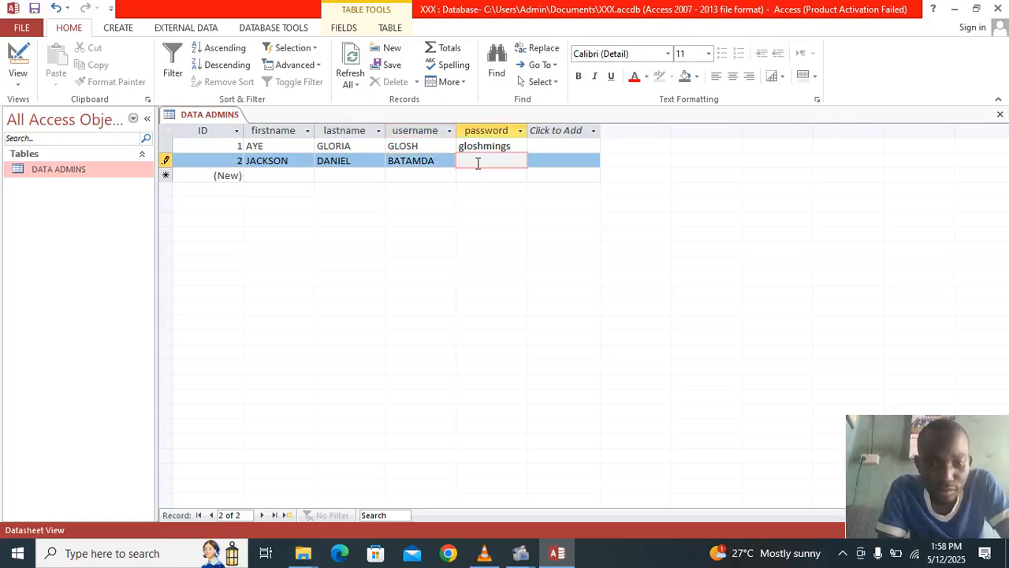
text(jacks123)
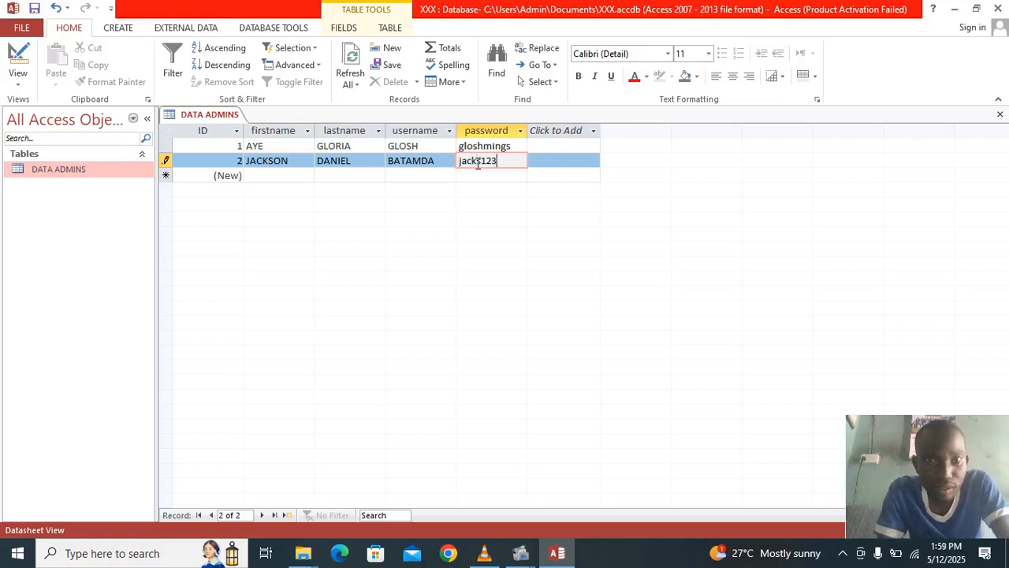
click(262, 176)
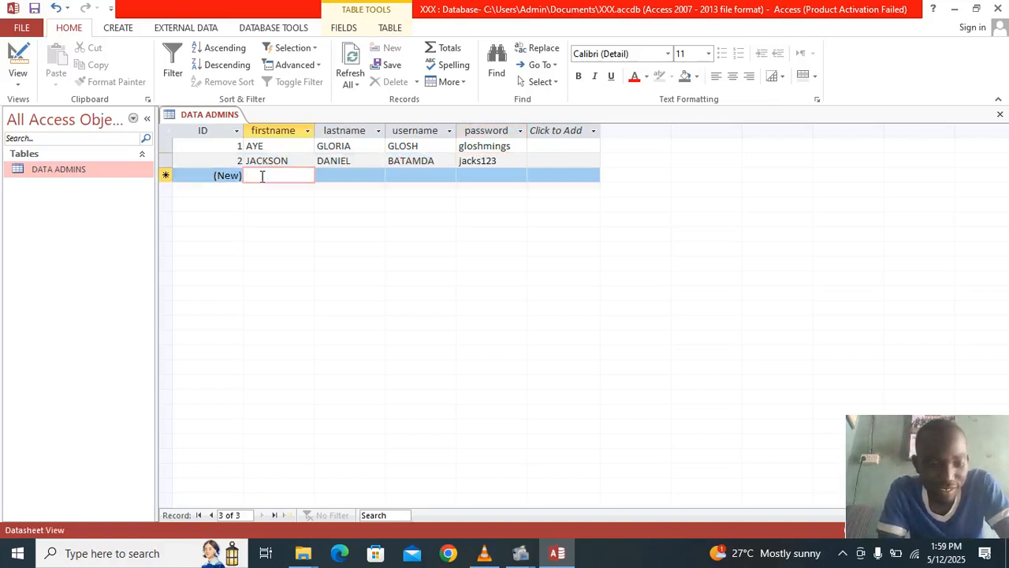
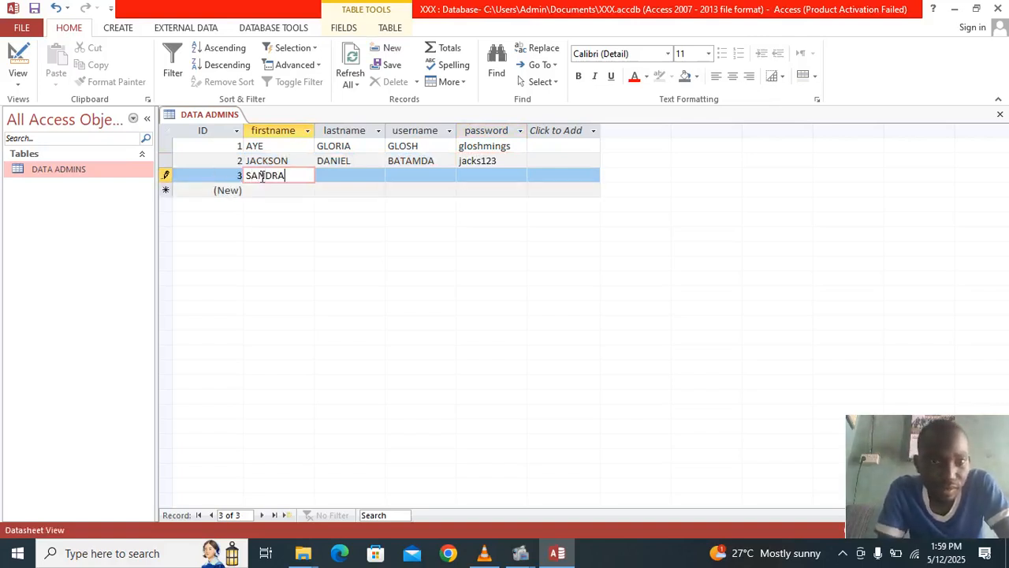
- Type the third admin's first name, last name, username and password into their cells
click(327, 175)
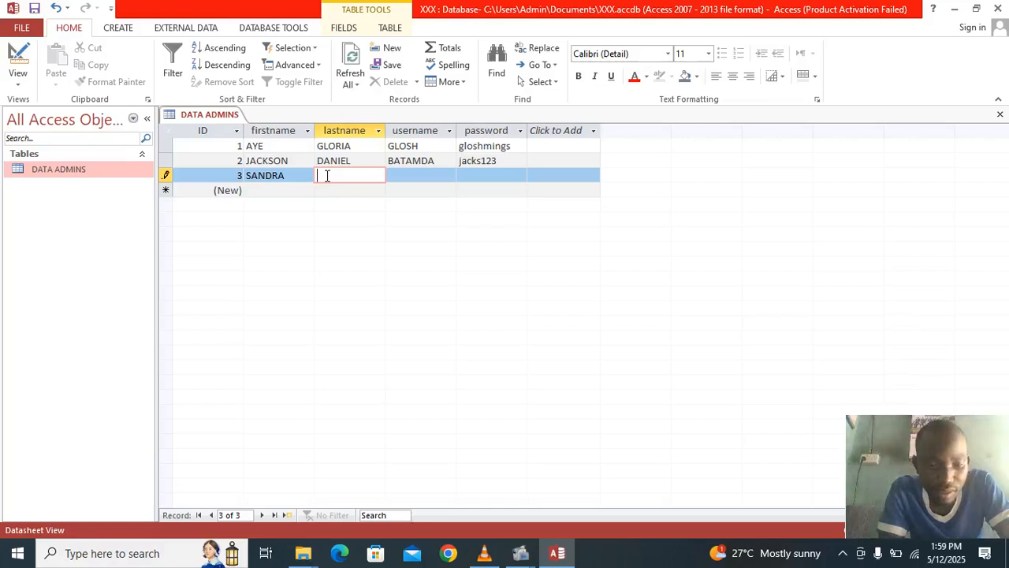
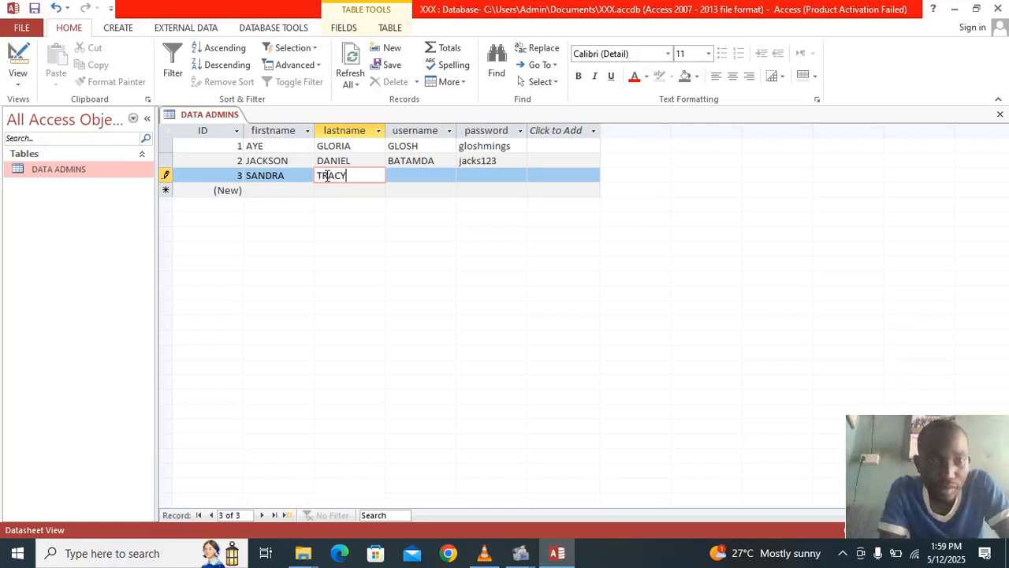
click(423, 175)
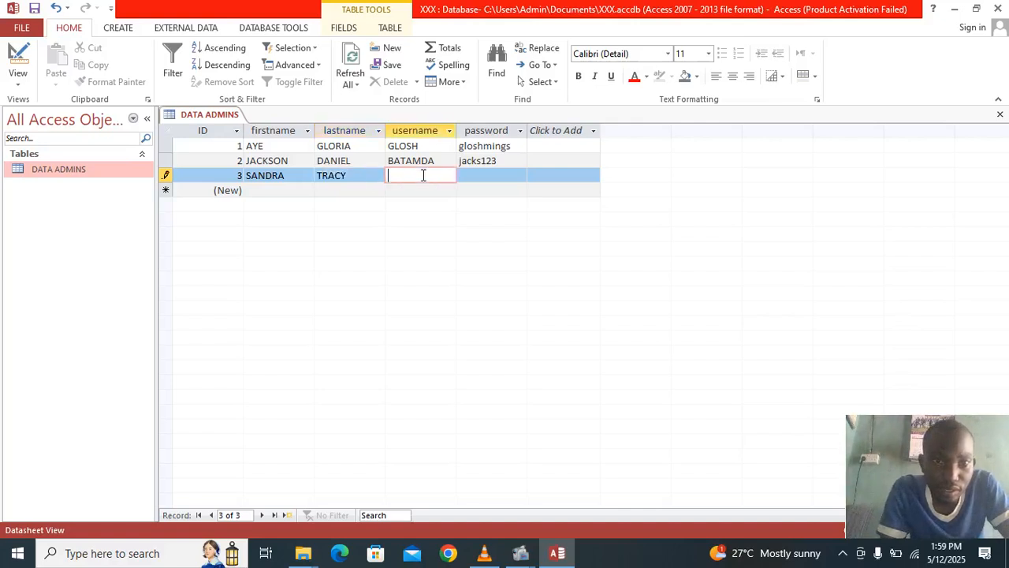
text(S)
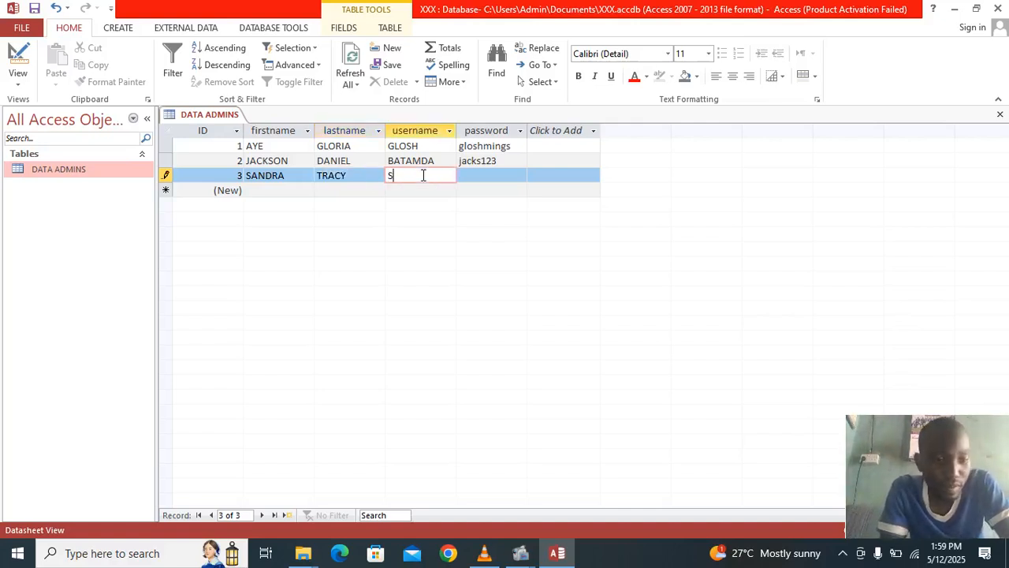
text(AND)
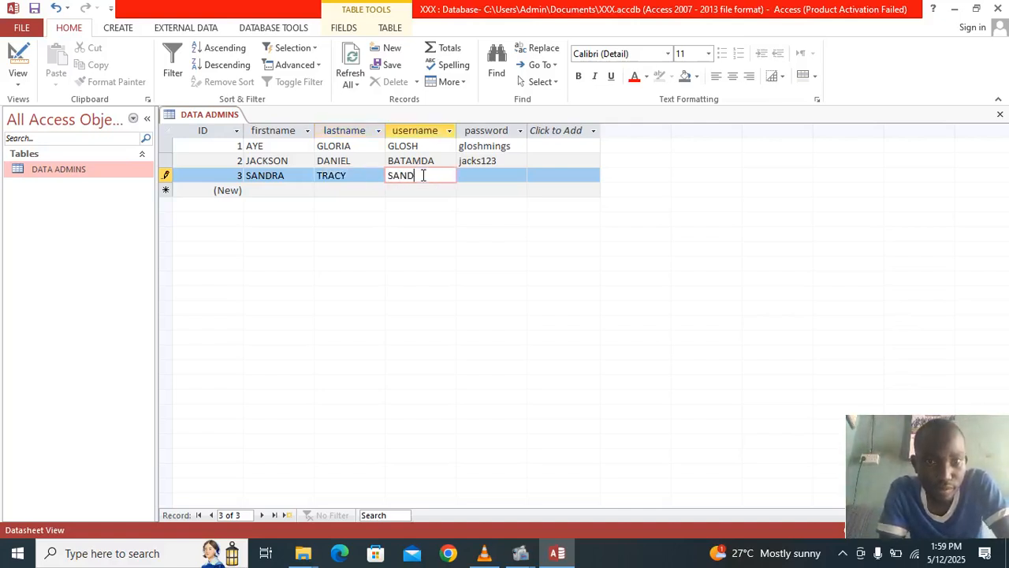
text(TRA)
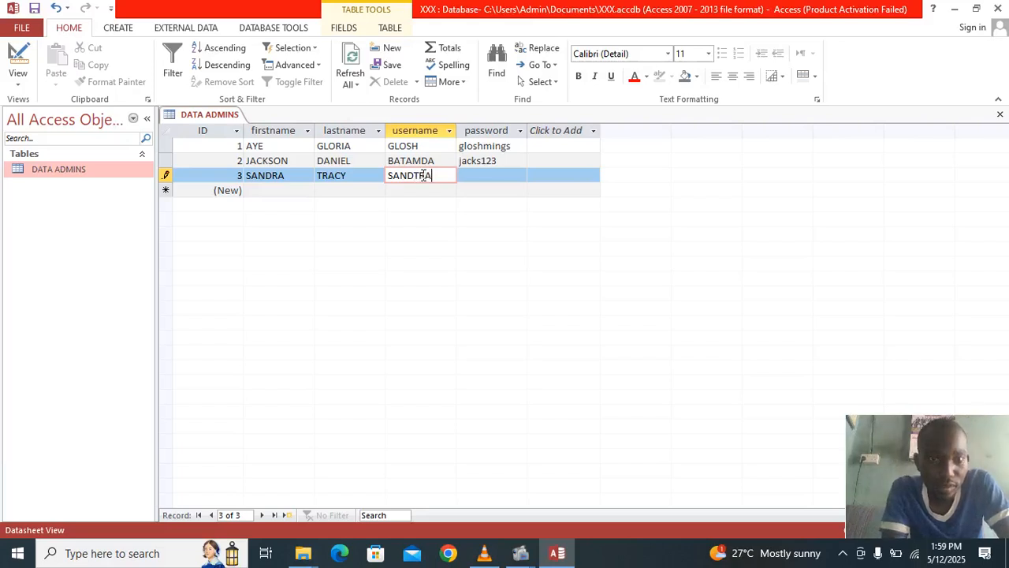
click(498, 175)
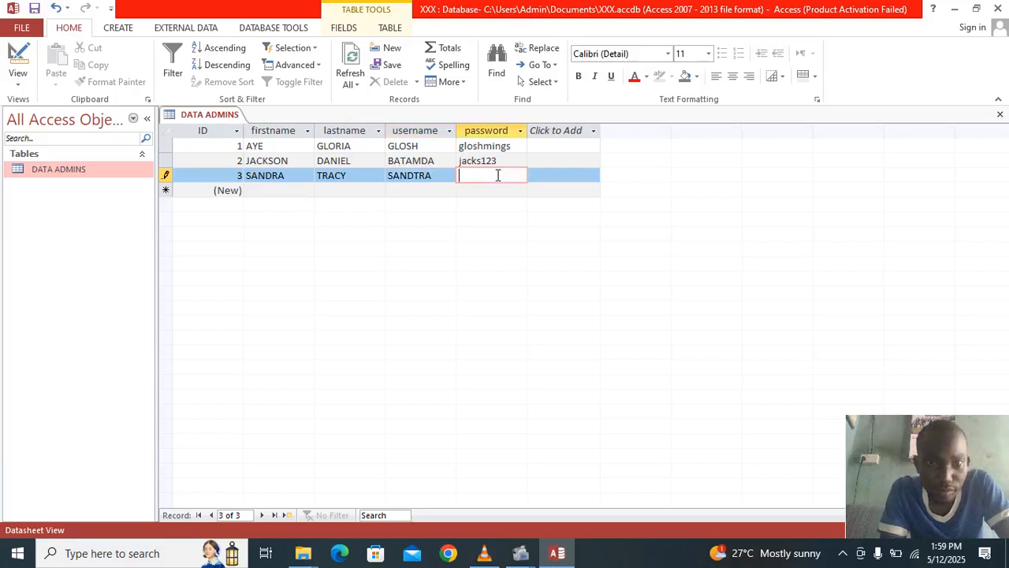
text(sandy123)
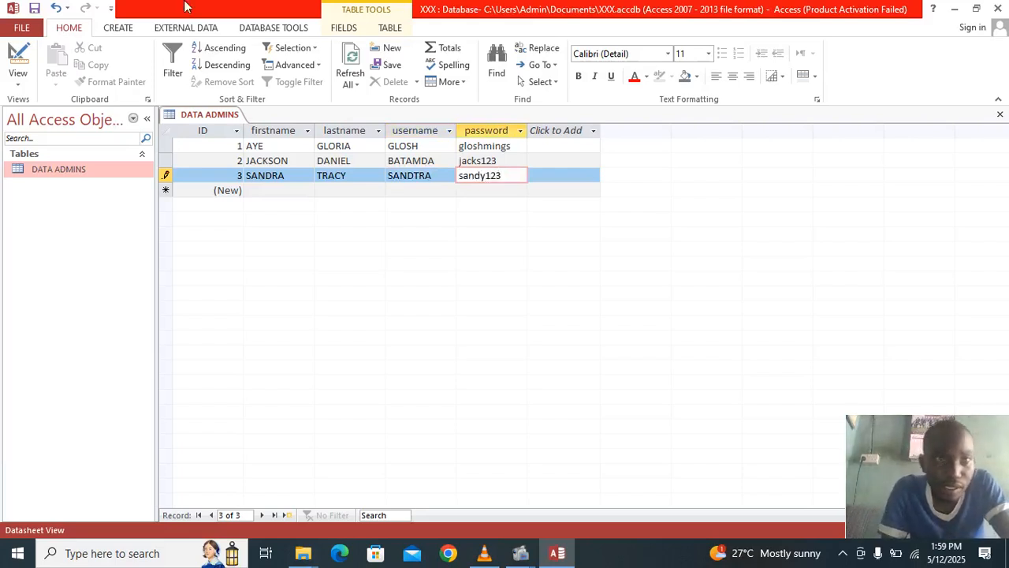
- Commit the third admin record and save the DATA ADMINS table
click(34, 8)
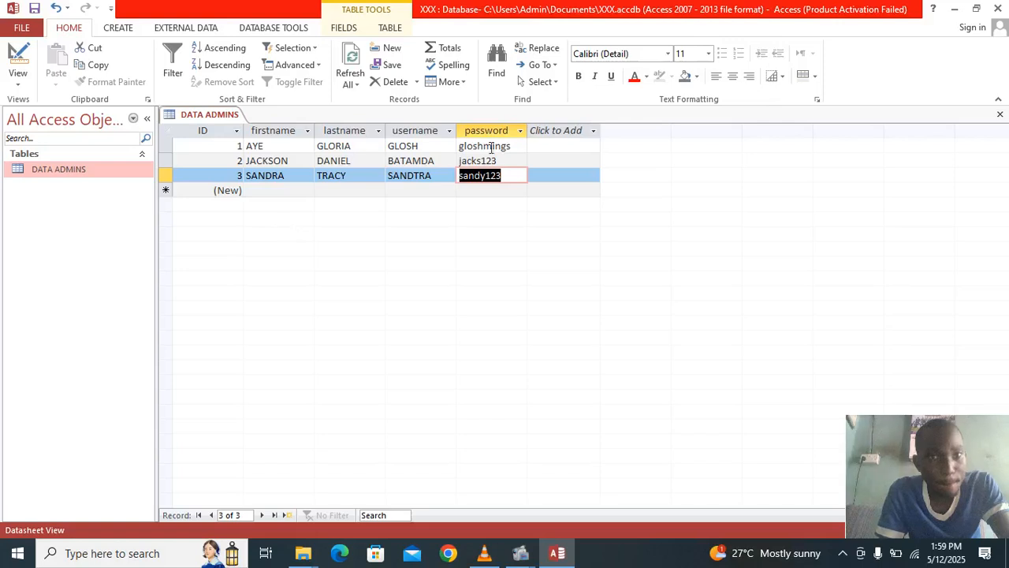
click(34, 16)
click(33, 16)
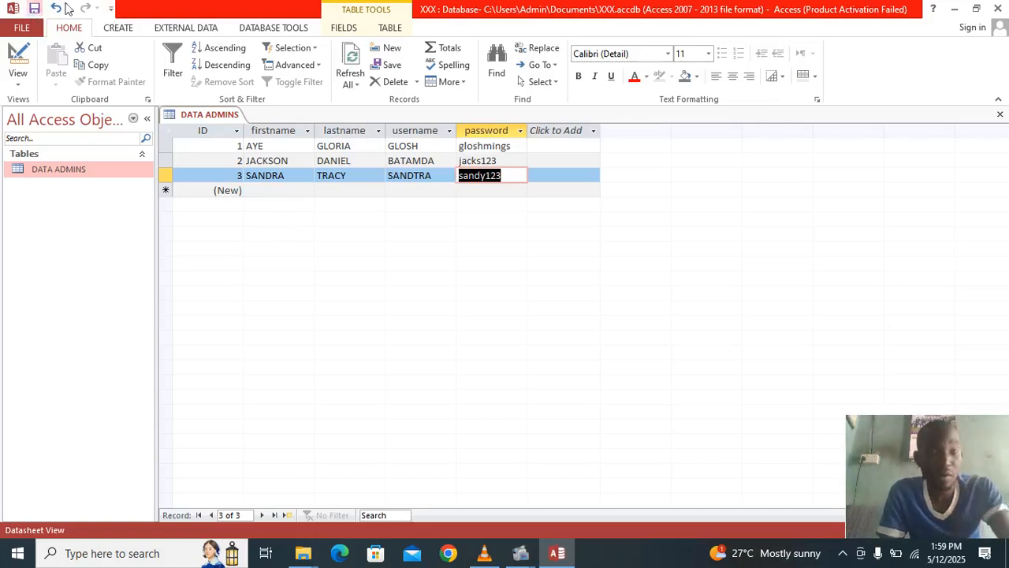
click(32, 8)
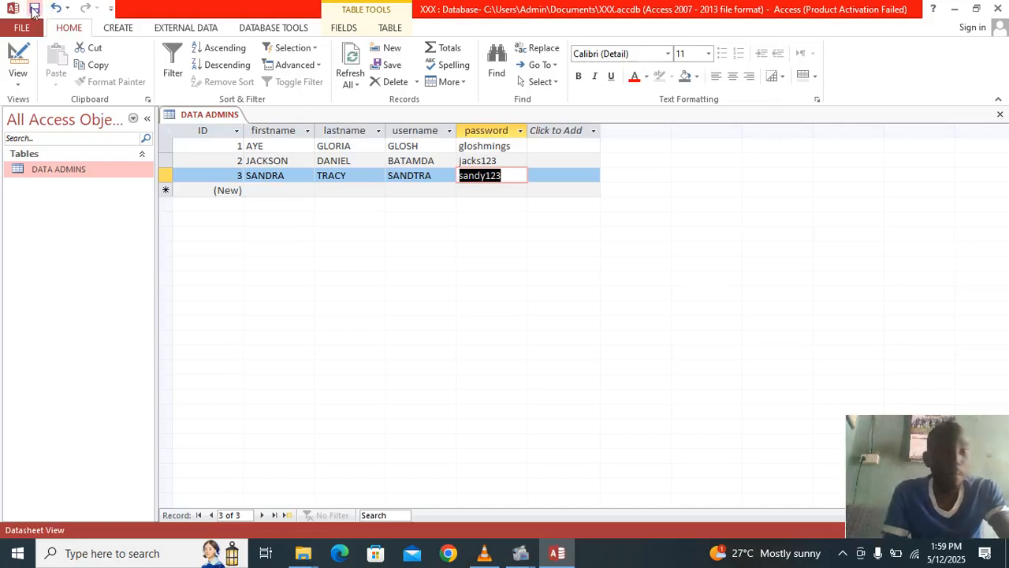
right_click(64, 228)
click(49, 236)
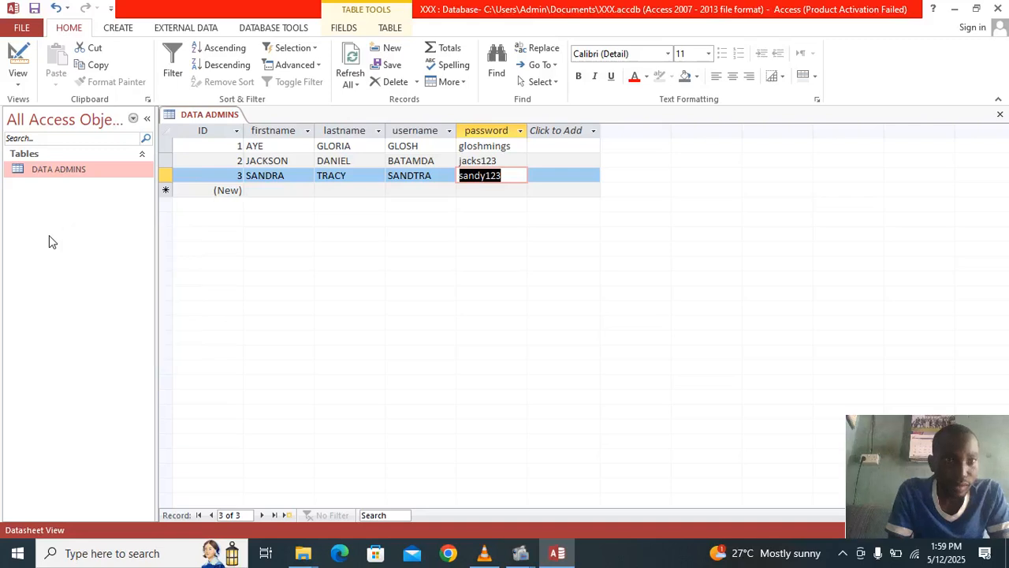
click(117, 27)
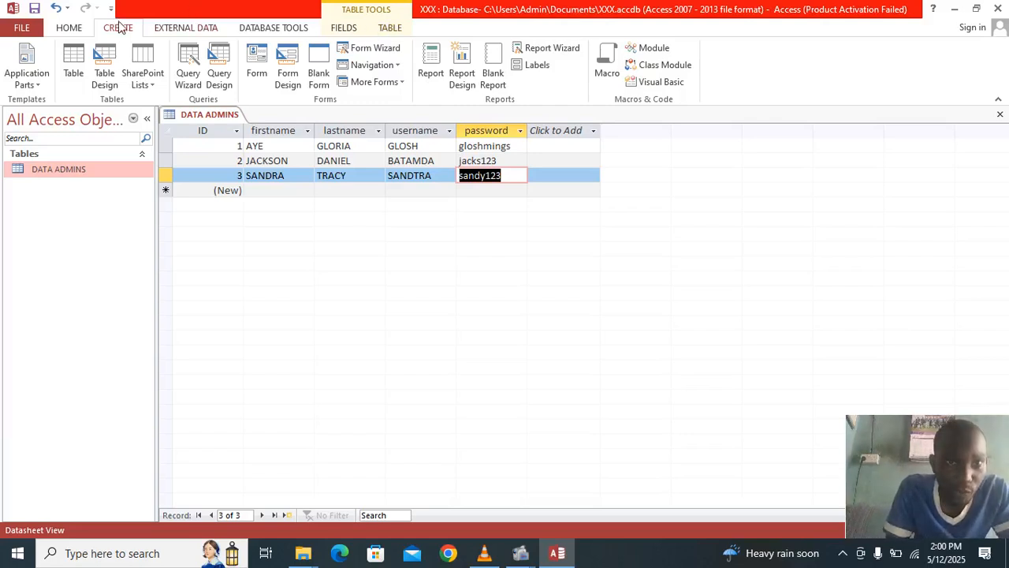
- Start the Form Wizard with the DATA ADMINS firstname field in a columnar layout
click(370, 51)
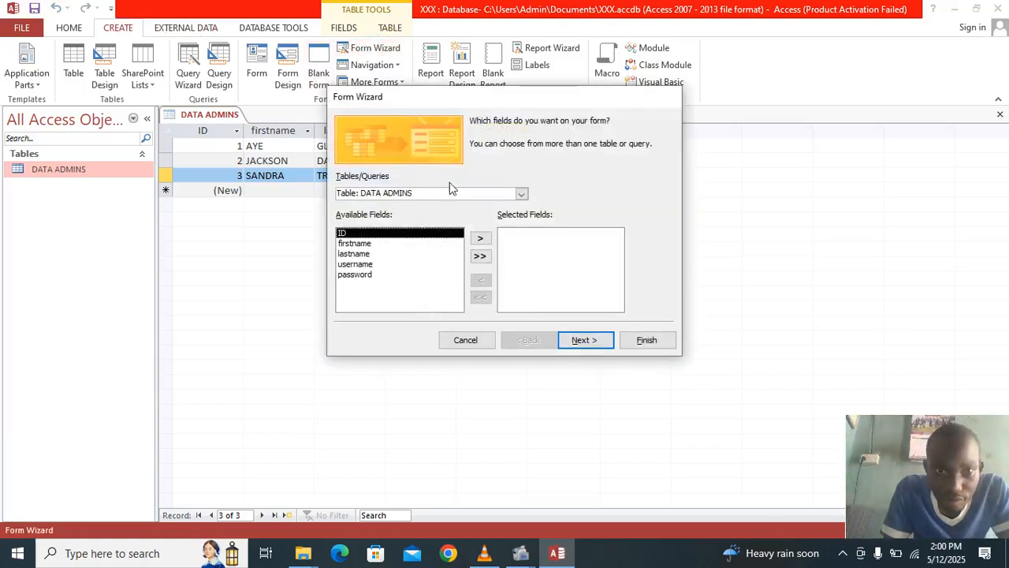
click(406, 246)
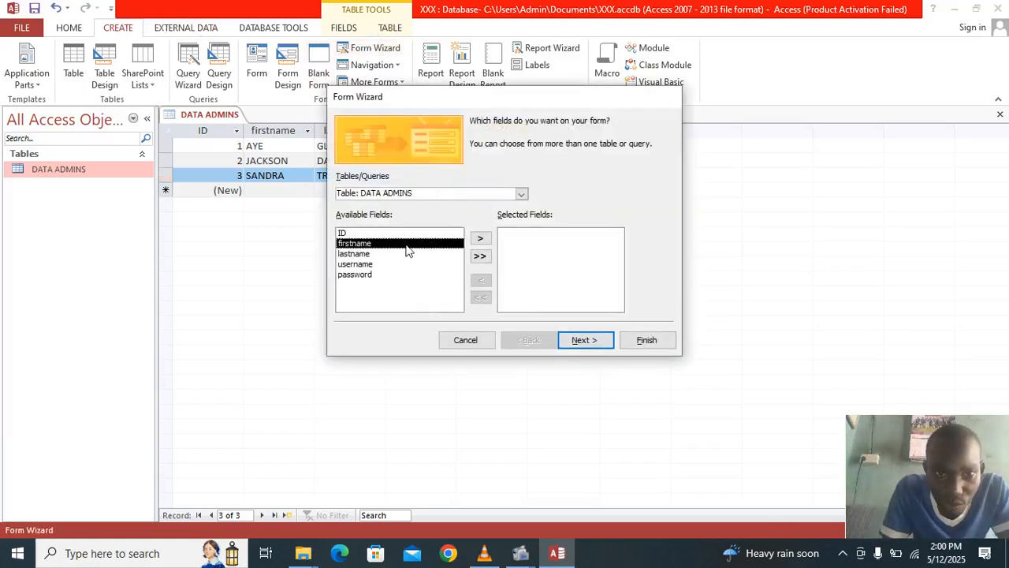
click(479, 241)
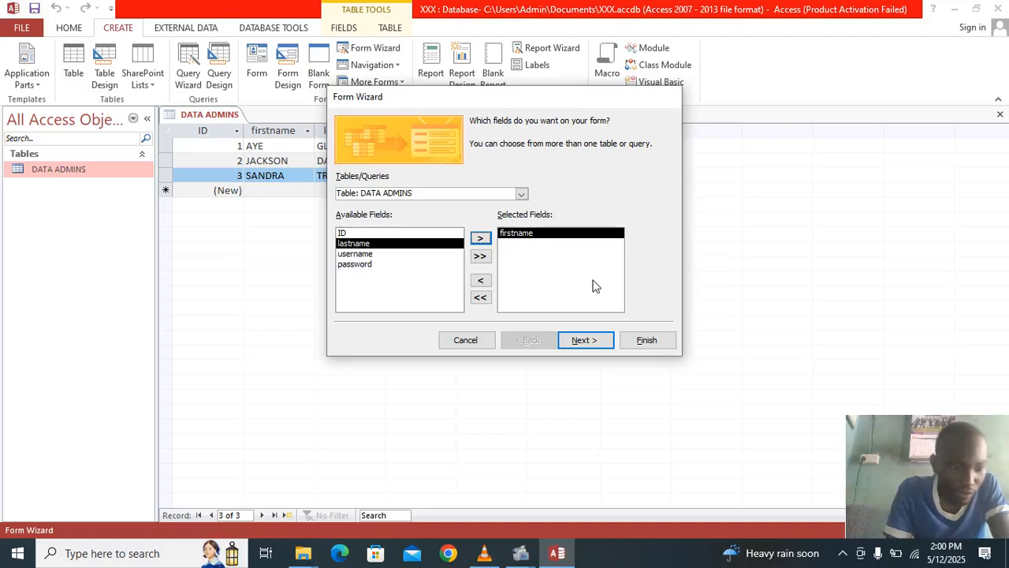
click(582, 340)
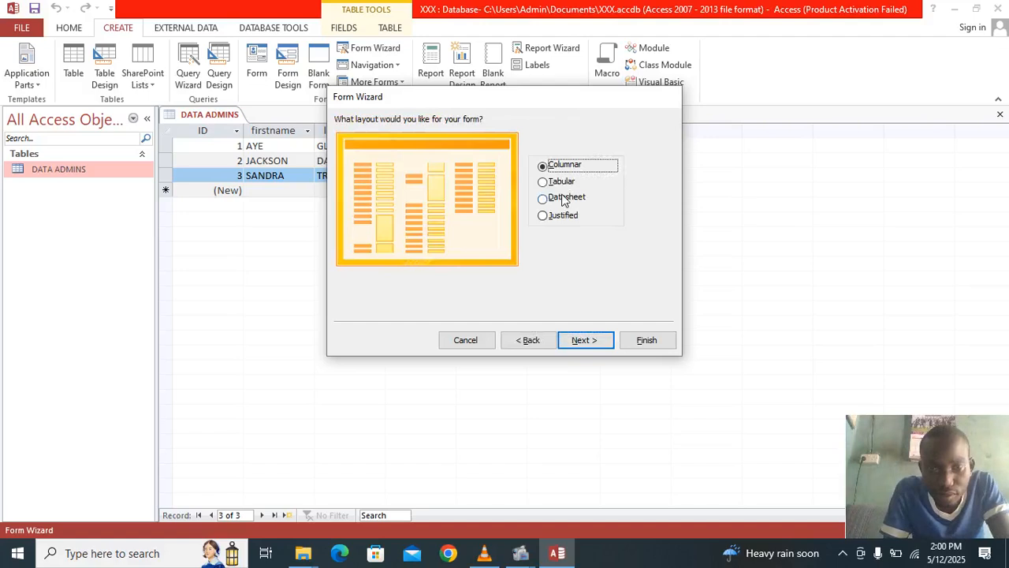
click(585, 340)
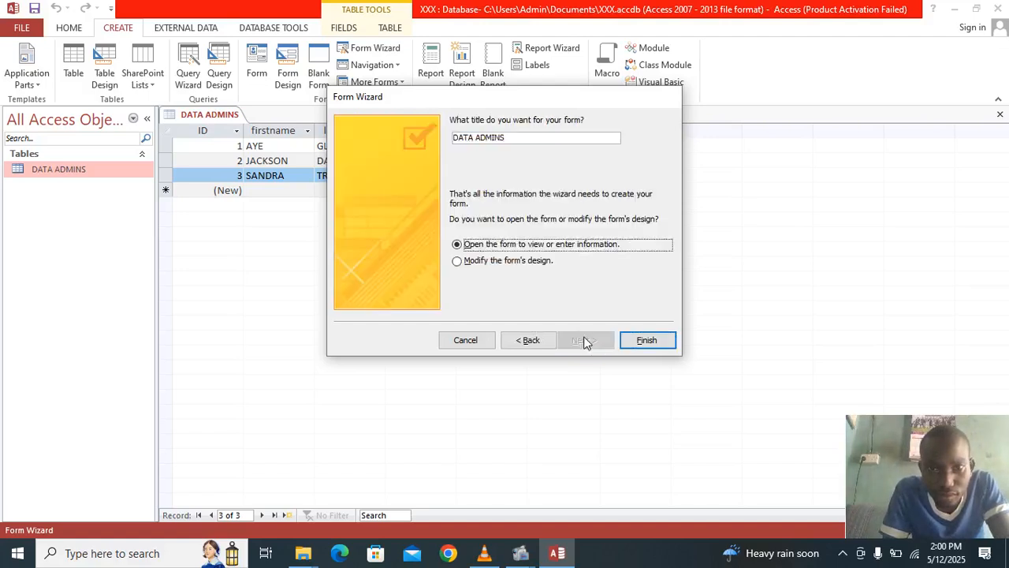
click(475, 262)
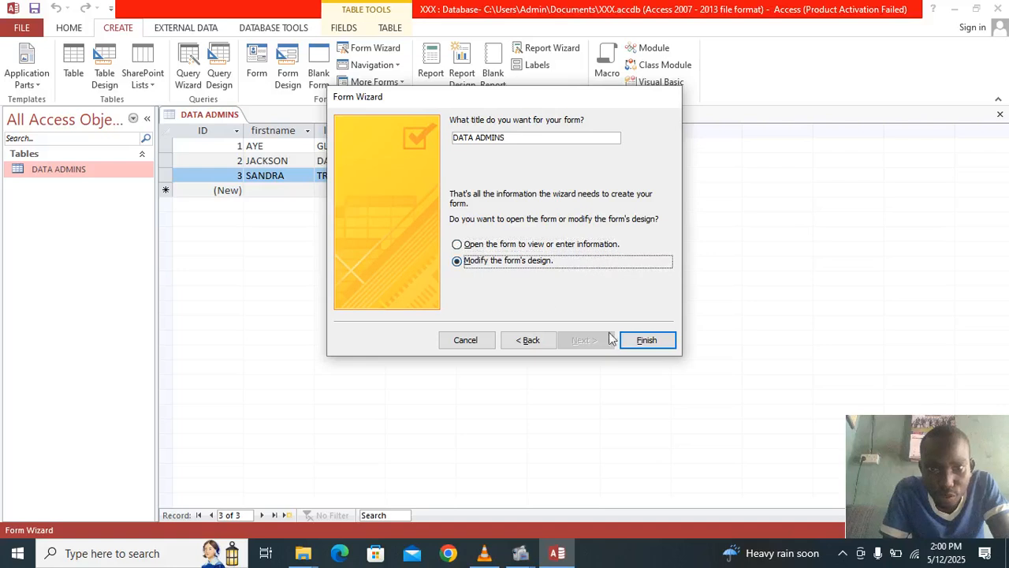
- Revisit the wizard steps and replace the form title with 'loGIN'
click(509, 340)
click(507, 340)
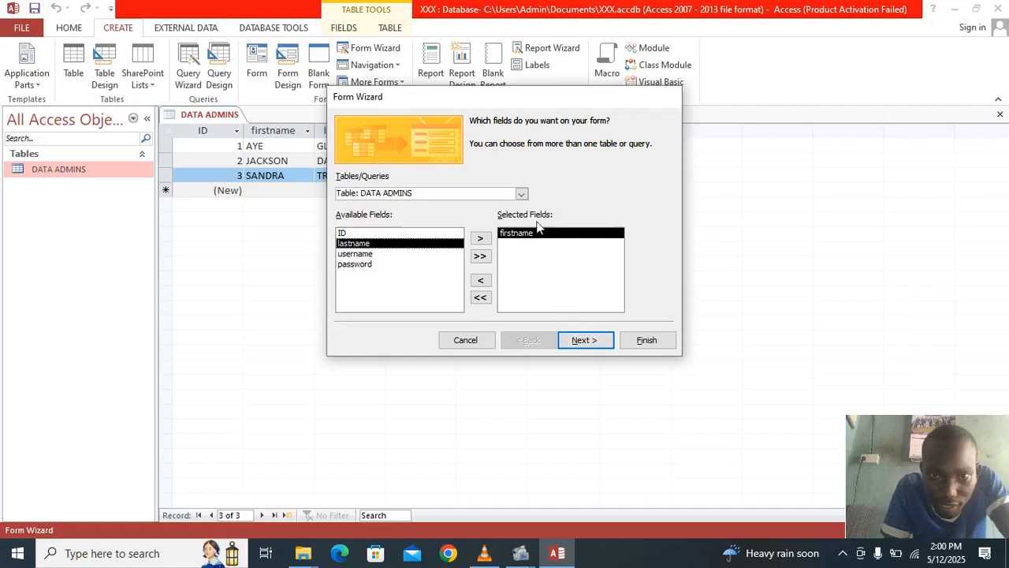
click(586, 340)
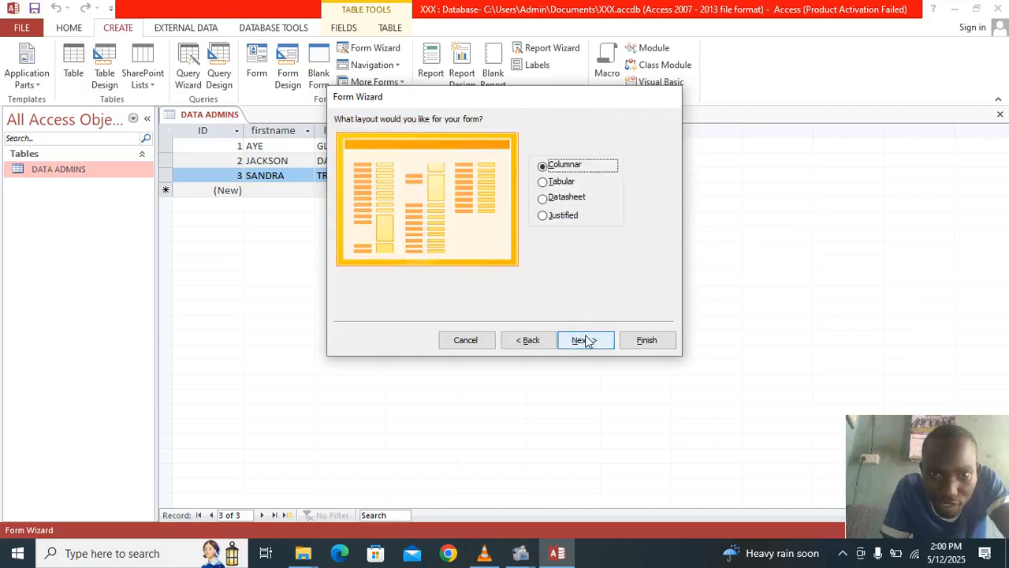
click(586, 339)
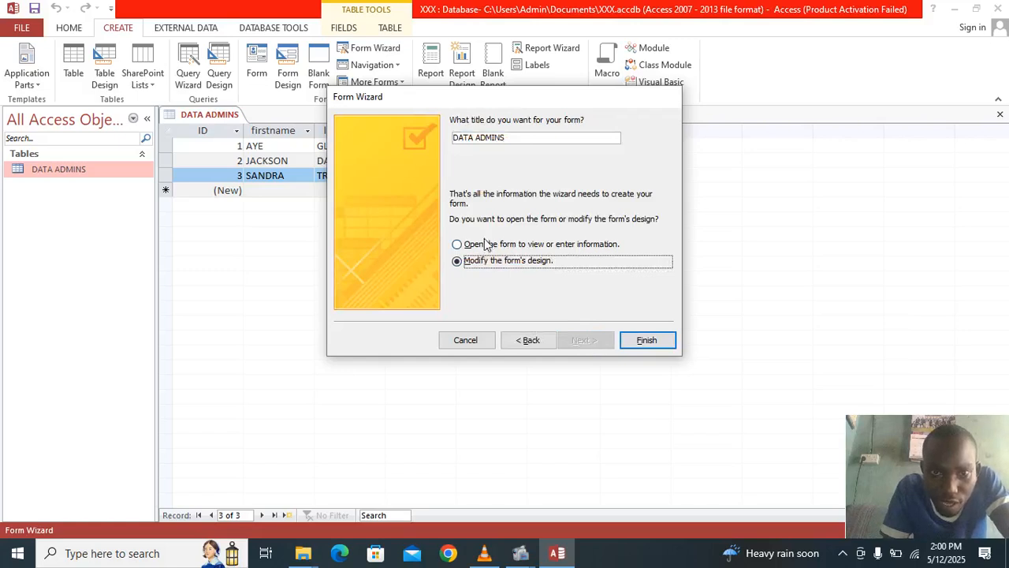
click(537, 139)
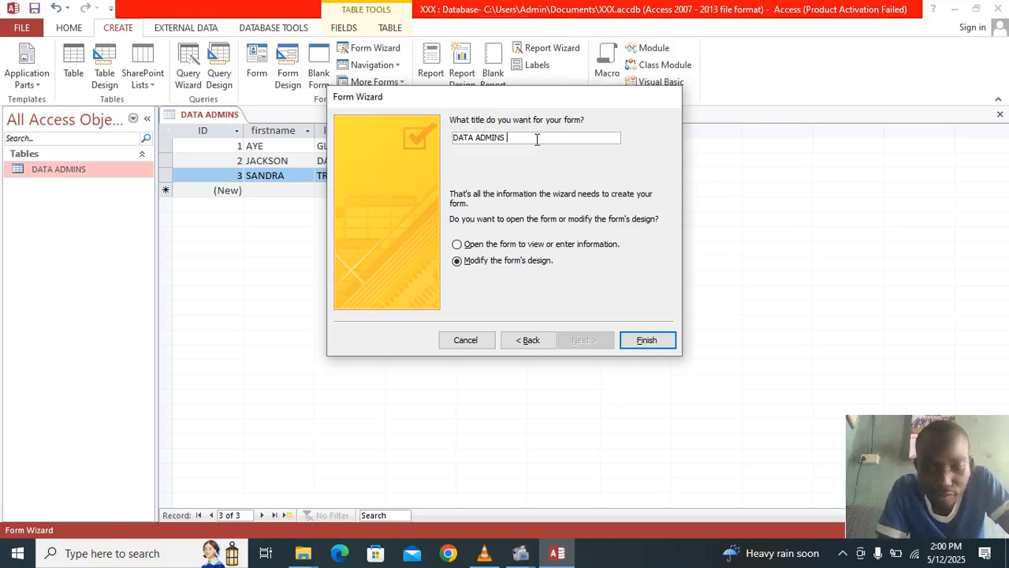
key(BackSpace)
key(BackSpace)
key(BackSpace)
key(BackSpace)
key(BackSpace)
key(BackSpace)
key(BackSpace)
key(BackSpace)
key(BackSpace)
key(BackSpace)
key(BackSpace)
text(lo)
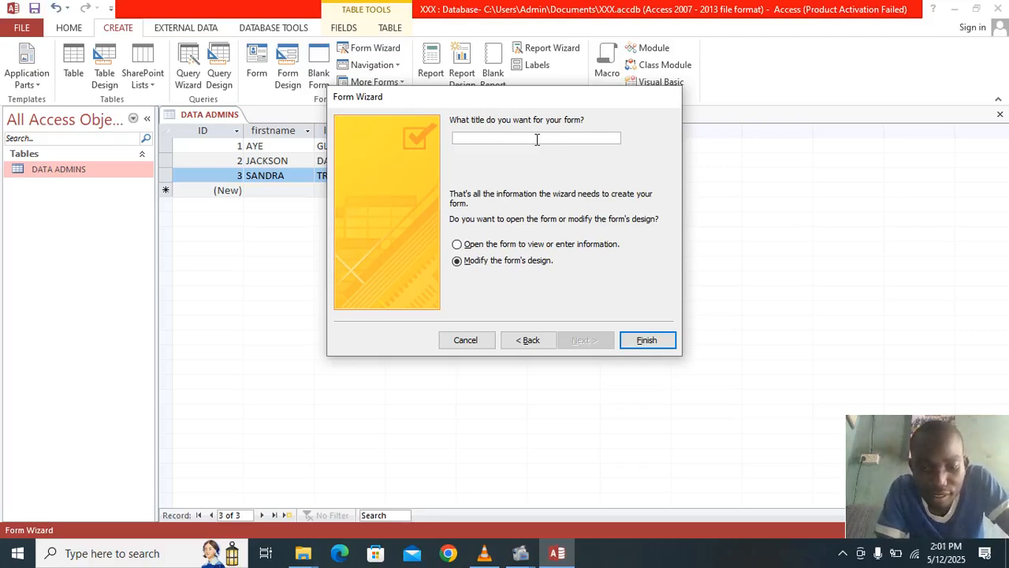
text(GIN)
- Finish the wizard, enlarge the Detail section, narrow the form and shorten the firstname box
click(637, 344)
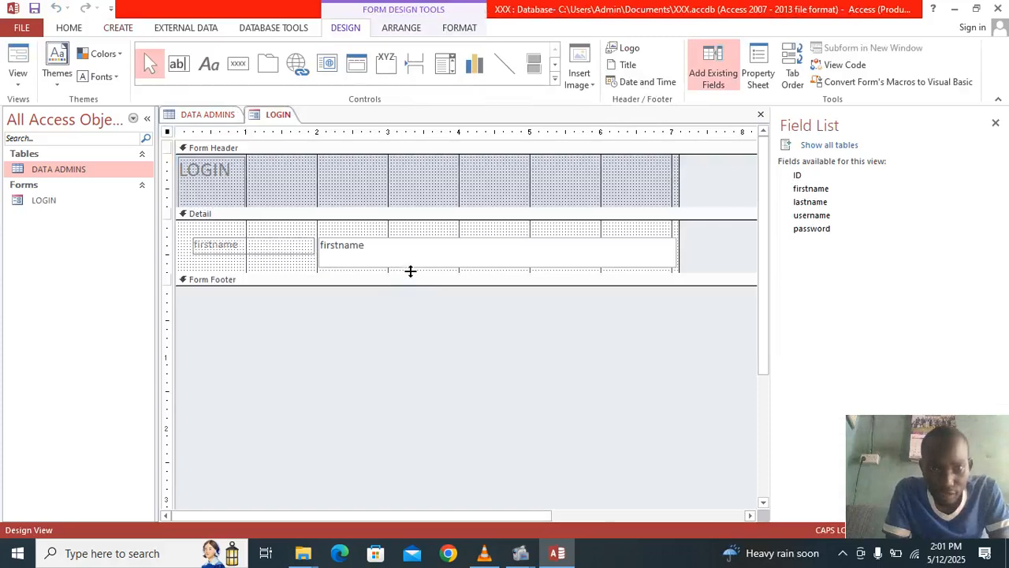
drag(410, 270, 424, 432)
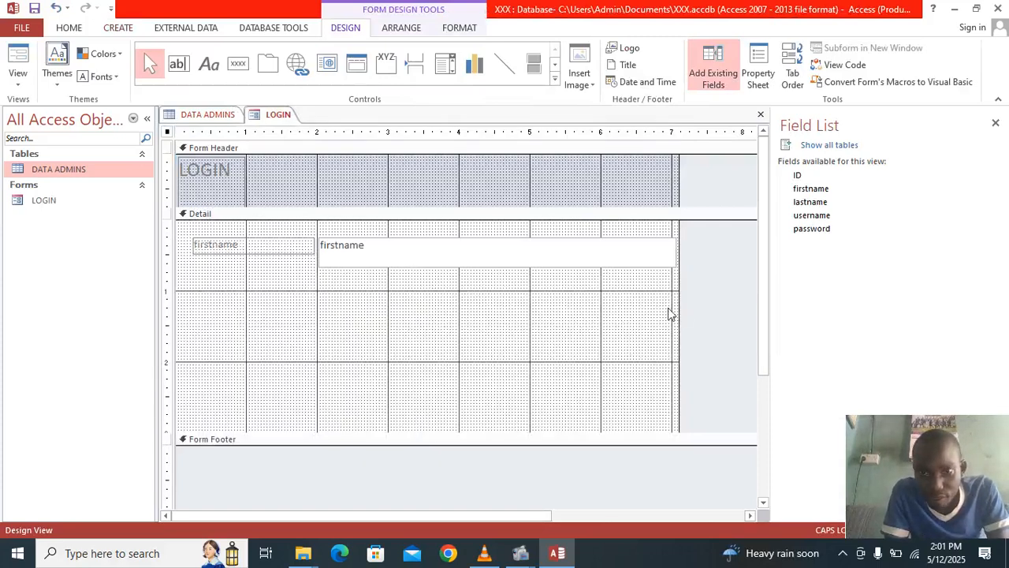
drag(675, 307, 615, 327)
click(617, 255)
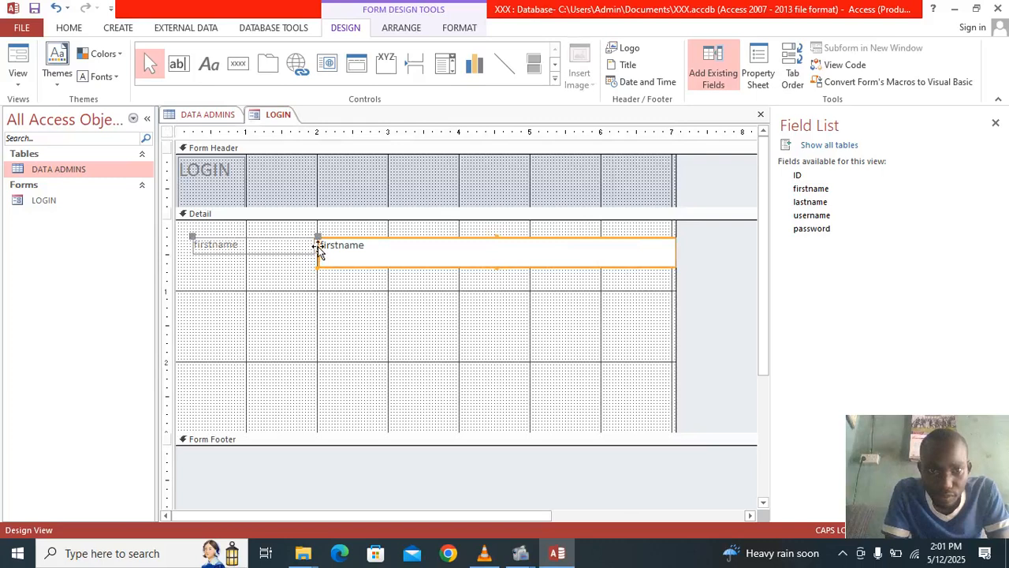
mouse_move(319, 249)
mouse_down()
mouse_move(389, 251)
mouse_move(356, 234)
mouse_move(317, 239)
mouse_up()
click(248, 177)
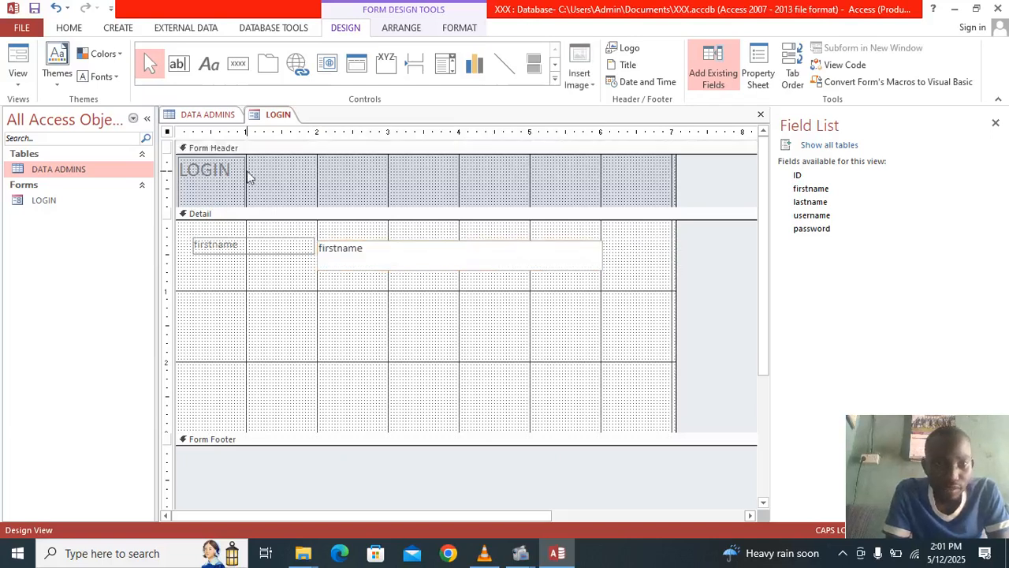
- Replace the header label's LOGIN text with TECHIE SONS and widen the label to one line
double_click(248, 177)
click(241, 175)
key(F2)
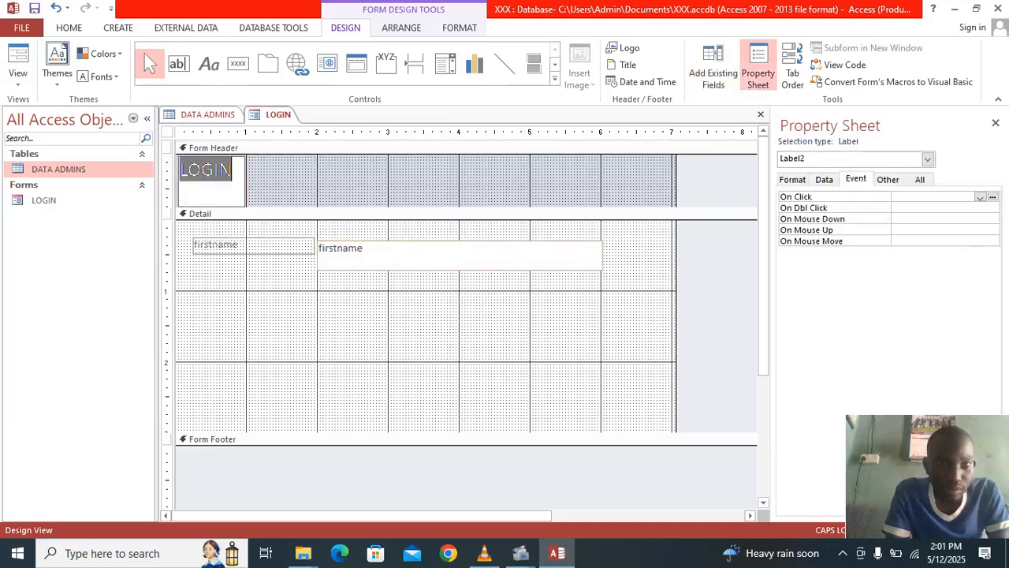
key(BackSpace)
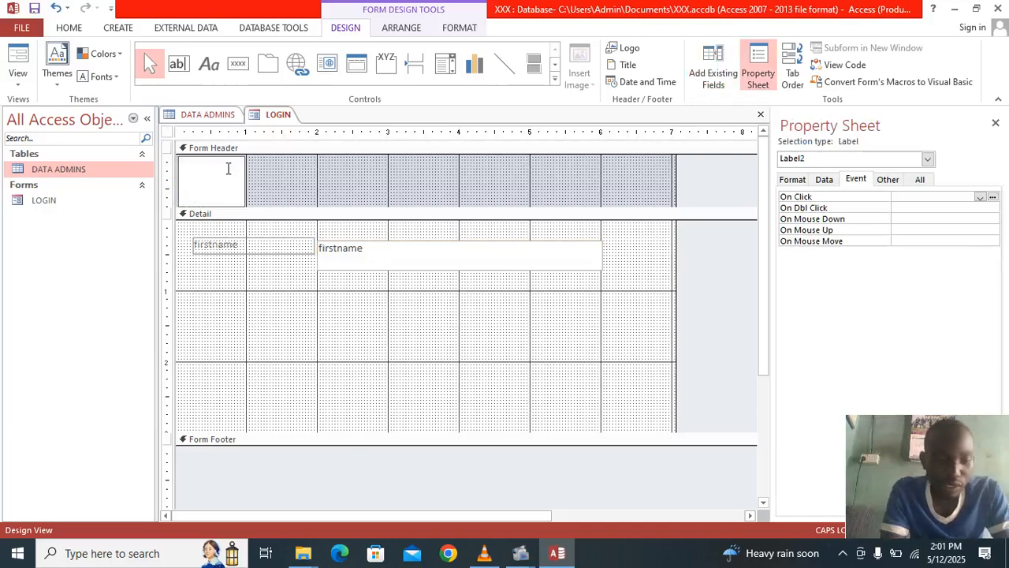
text(TE)
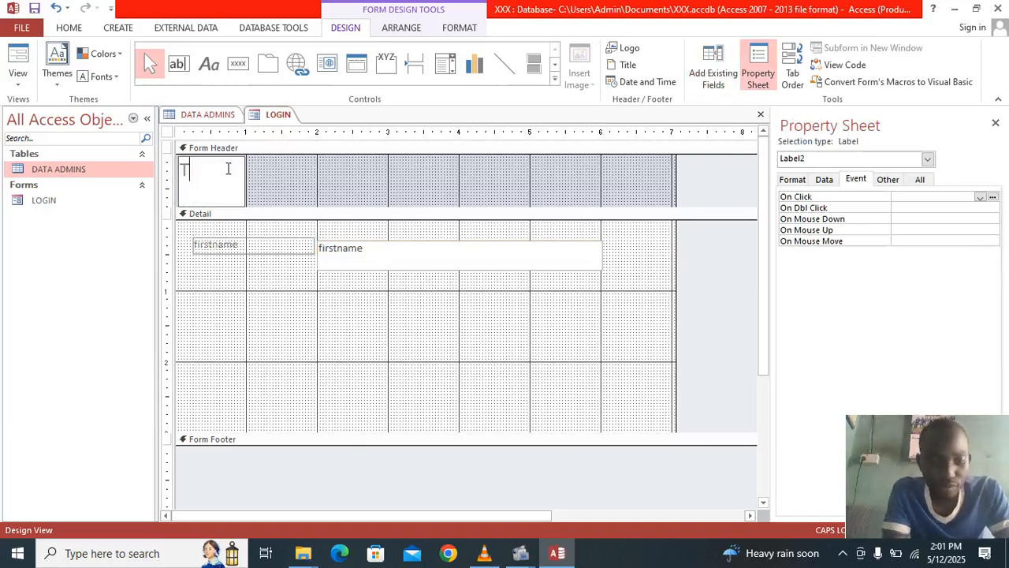
key(BackSpace)
key(BackSpace)
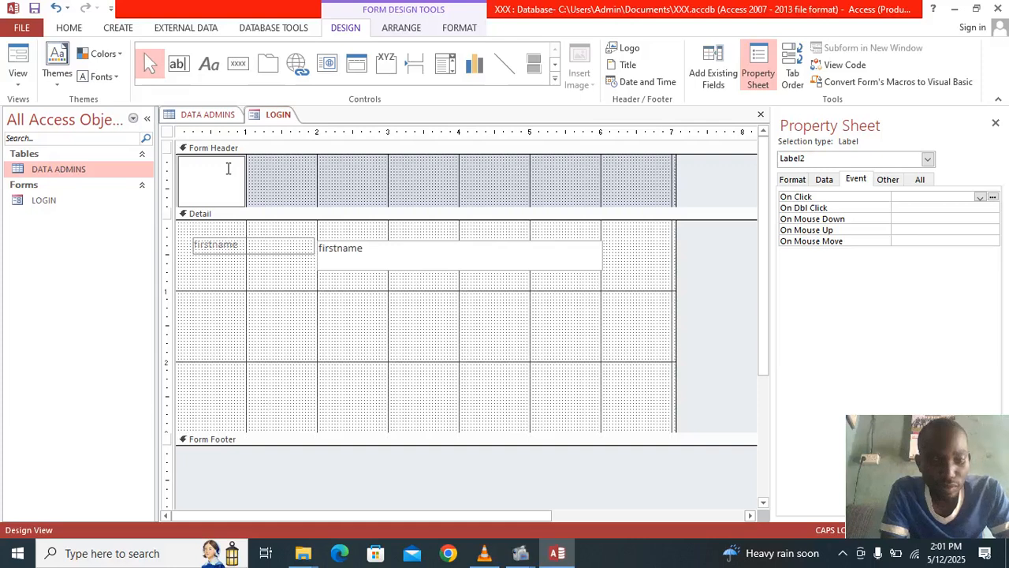
text(TE)
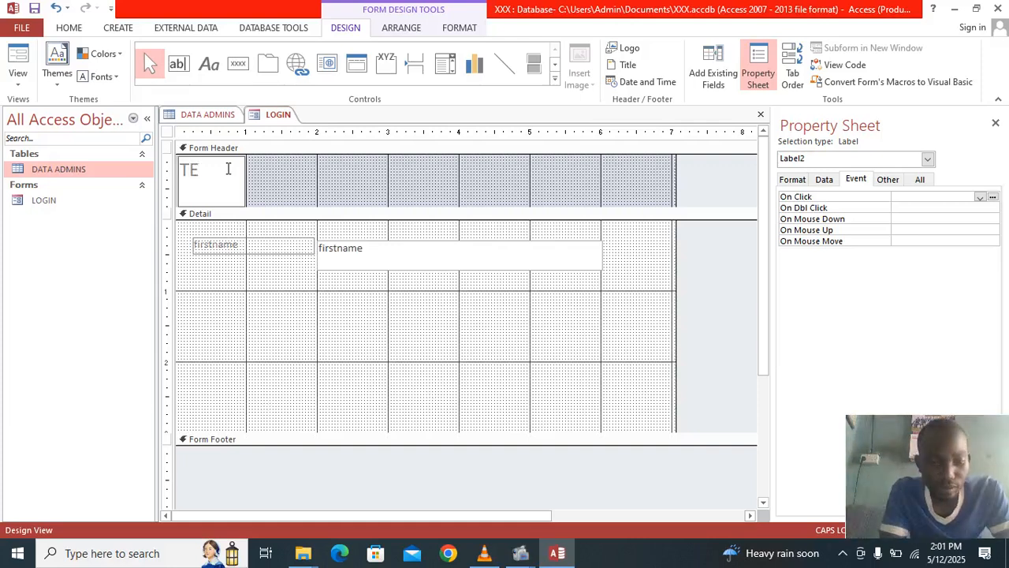
text(CHIE)
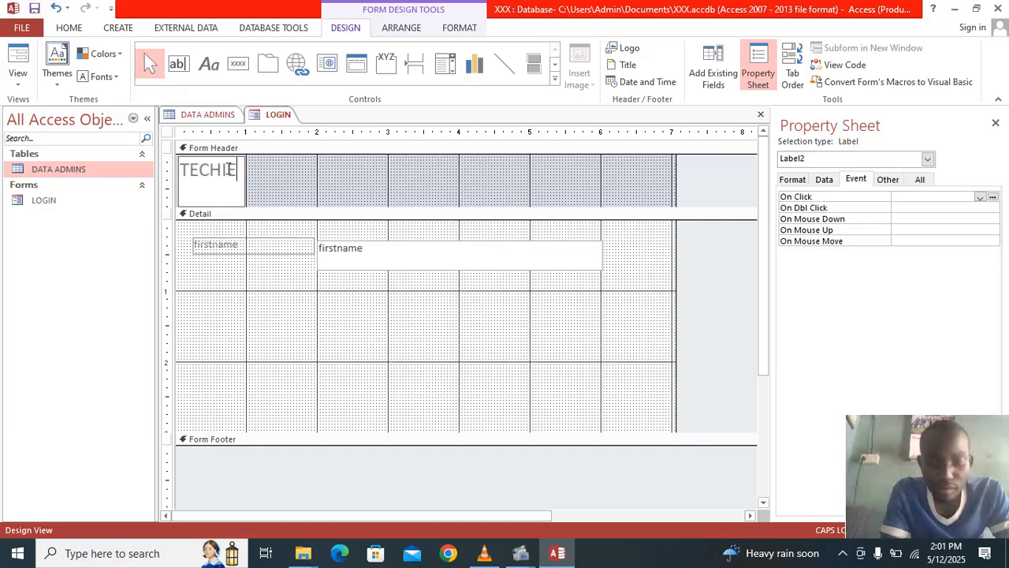
text( SONS)
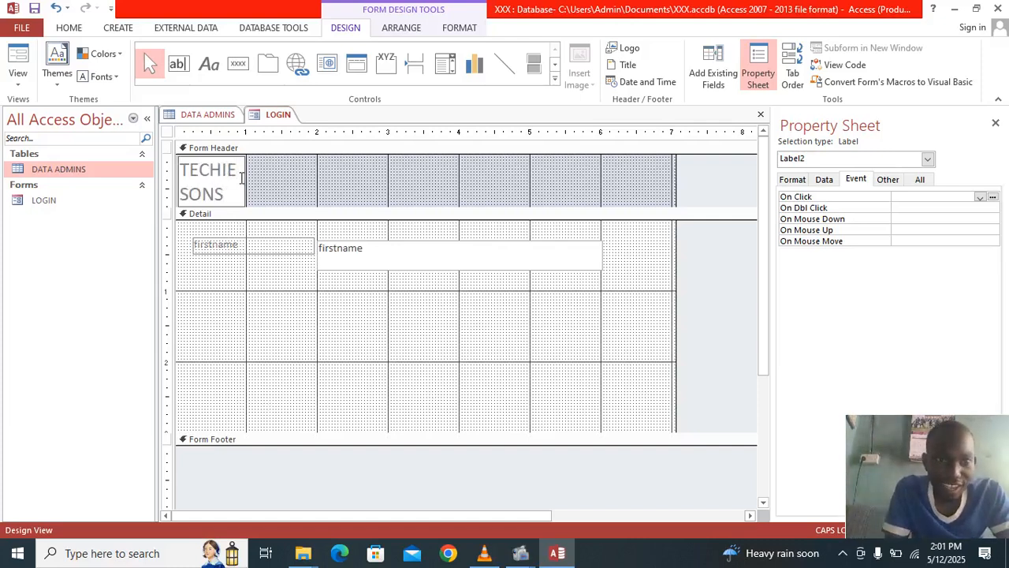
drag(246, 180, 323, 182)
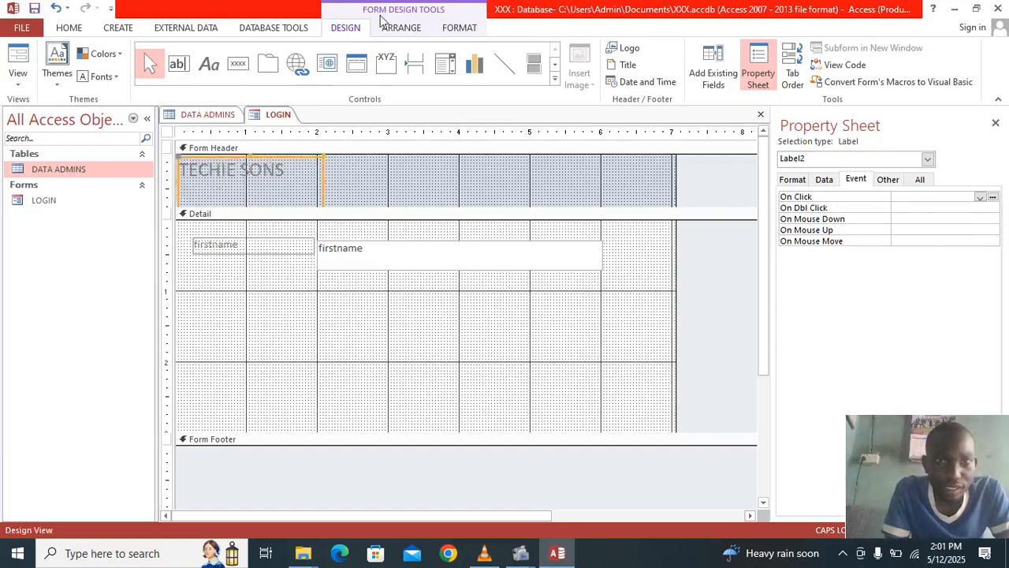
- Move the TECHIE SONS label toward the header centre and widen it
click(401, 29)
click(448, 32)
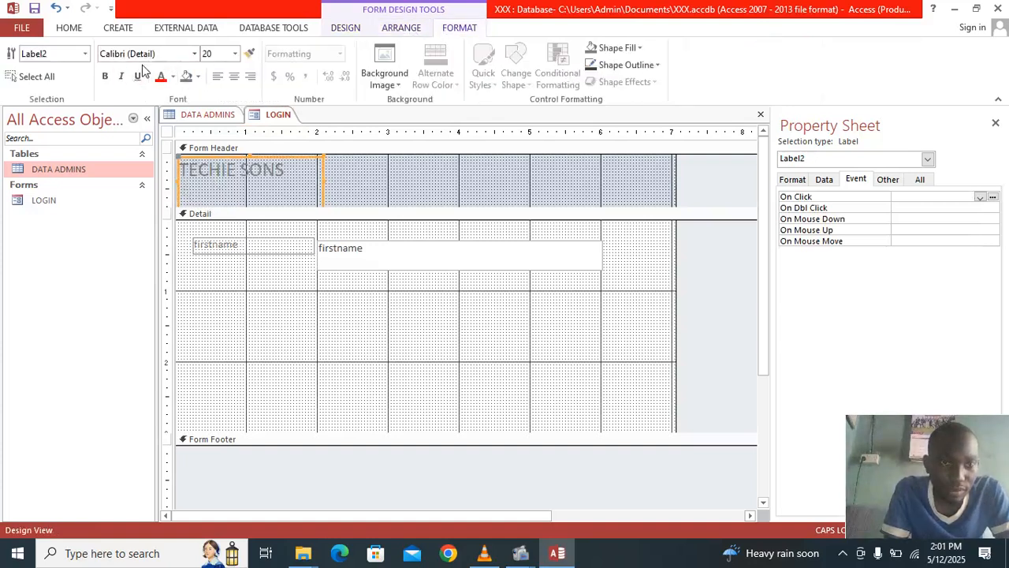
drag(182, 160, 320, 158)
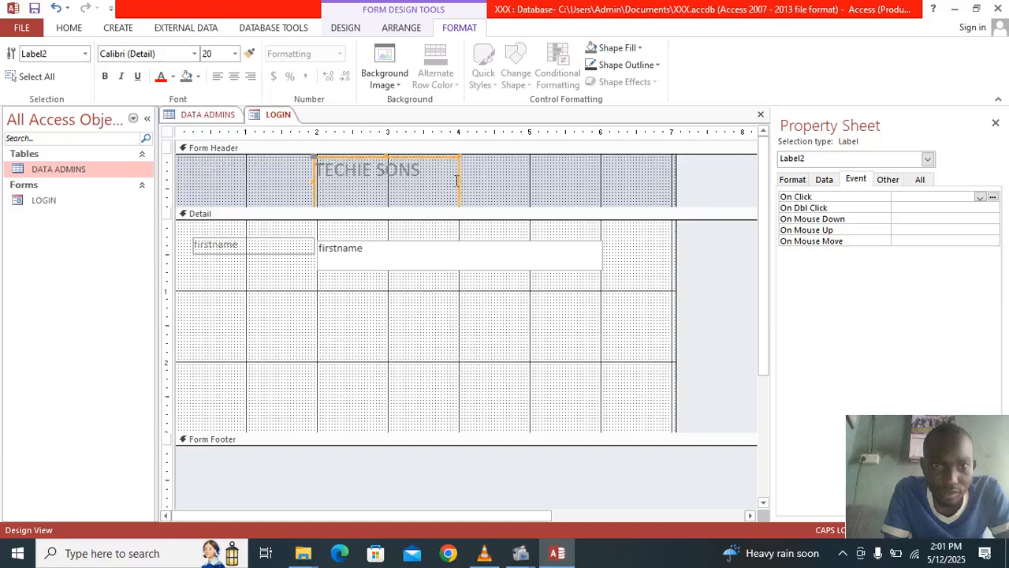
drag(458, 180, 499, 180)
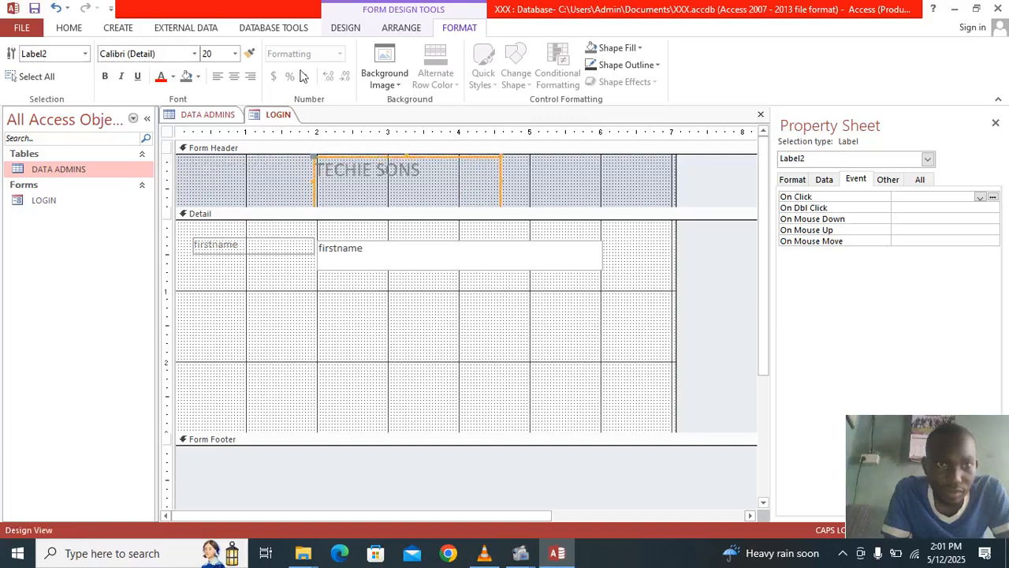
- Format the title text as 26-point, bold and black
click(235, 54)
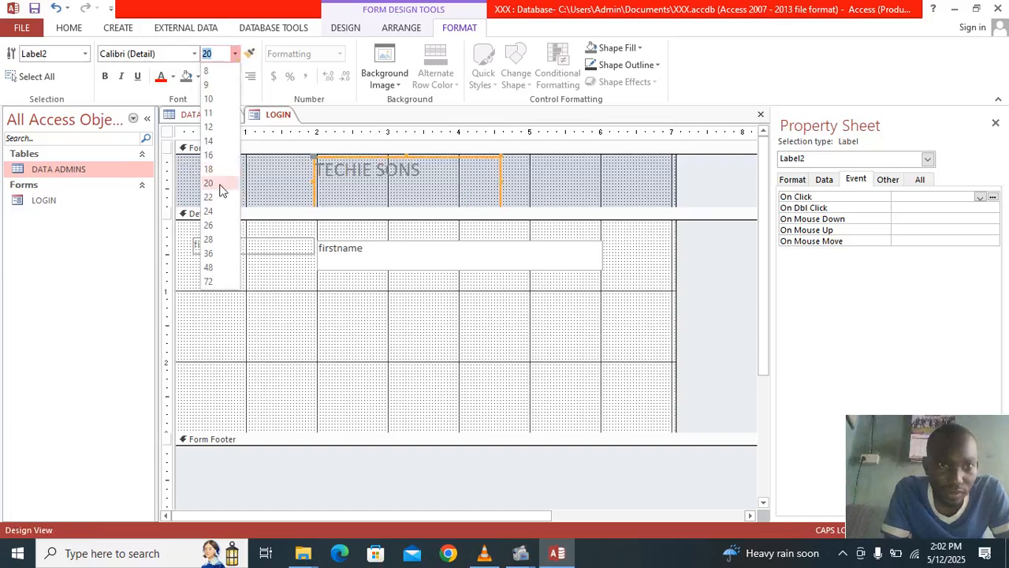
click(211, 225)
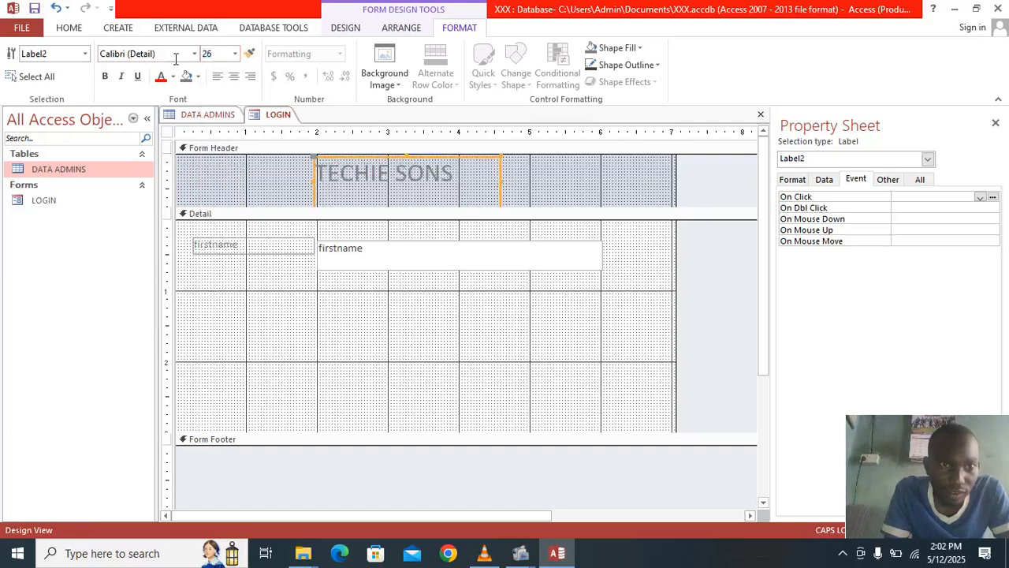
click(105, 76)
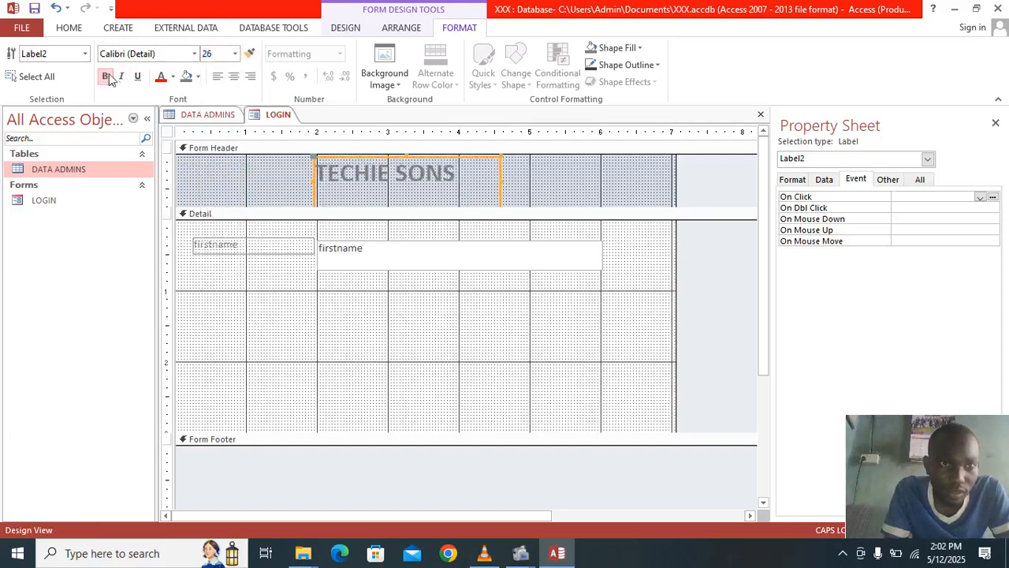
click(173, 77)
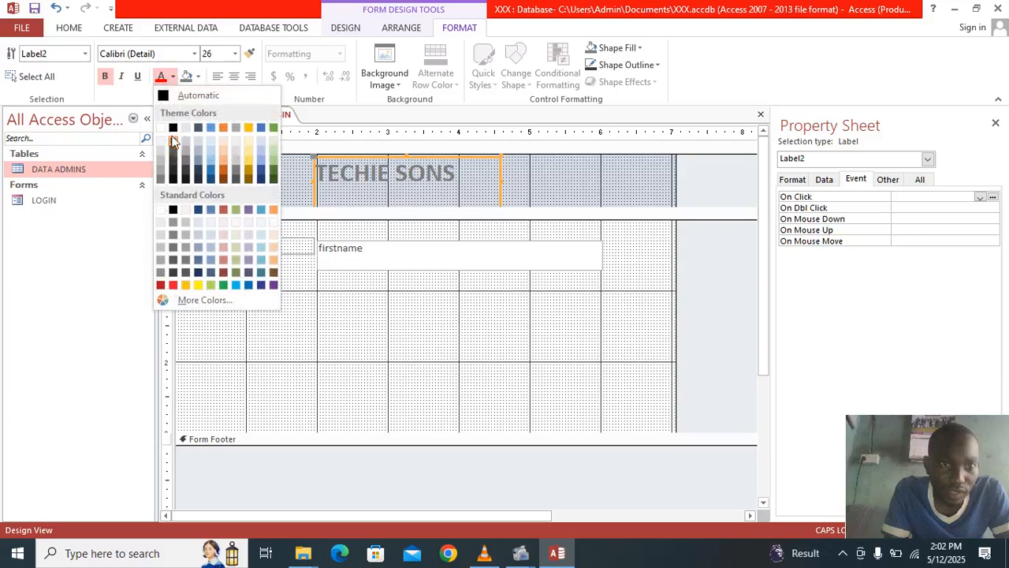
click(174, 129)
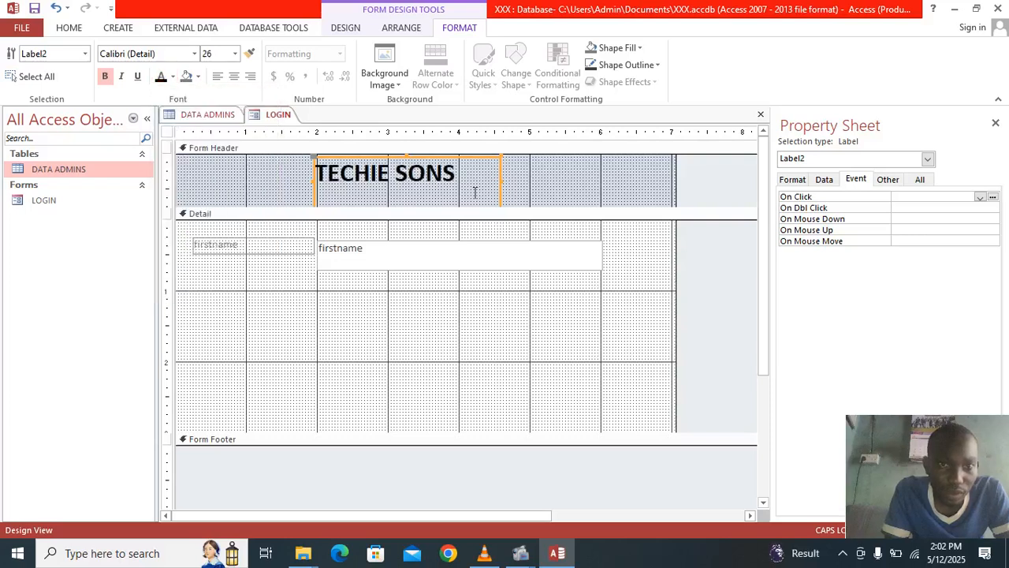
- Set the Form Header's Fill/Back Color to the orange swatch
right_click(550, 180)
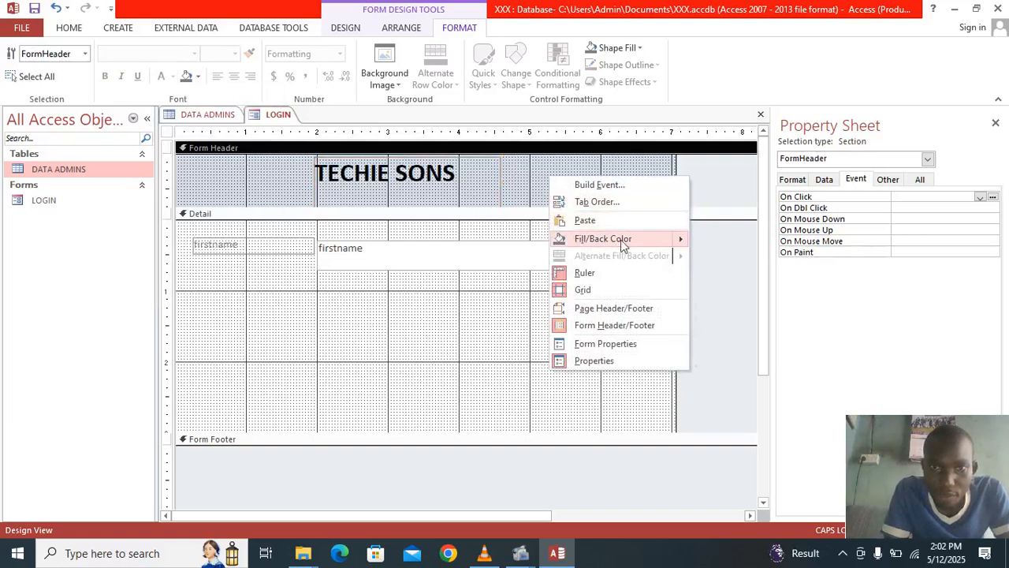
mouse_move(626, 239)
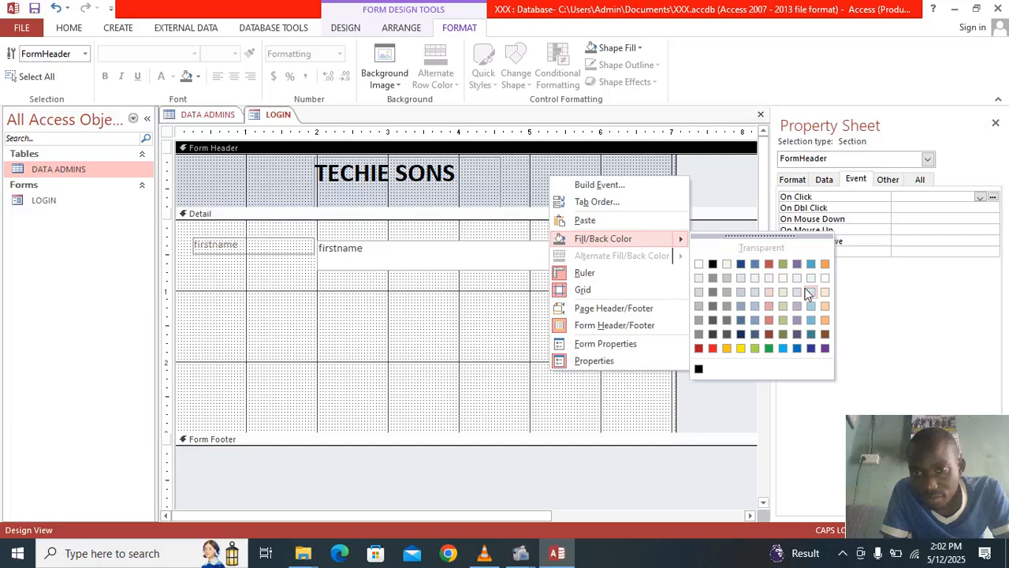
click(825, 322)
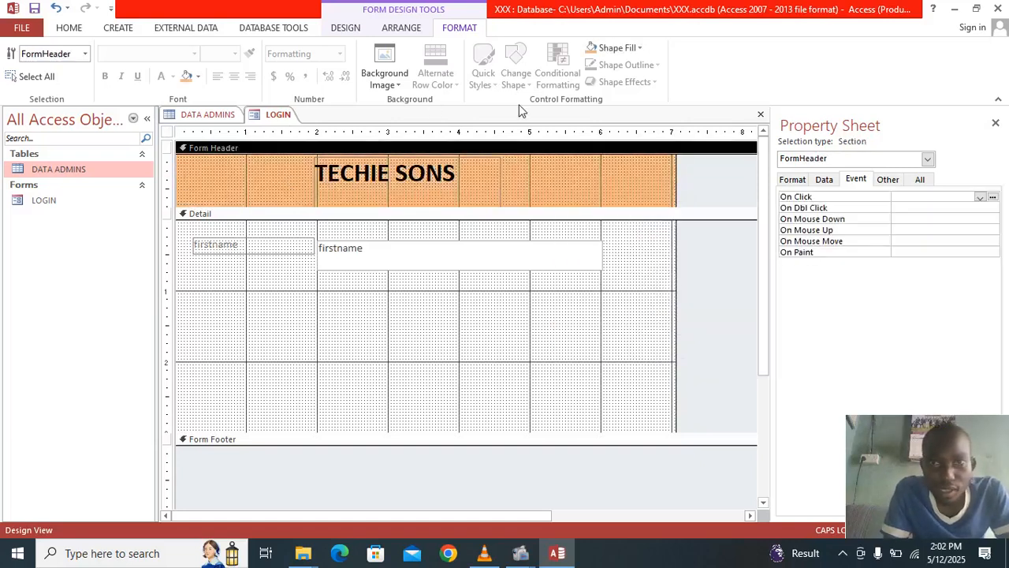
click(544, 168)
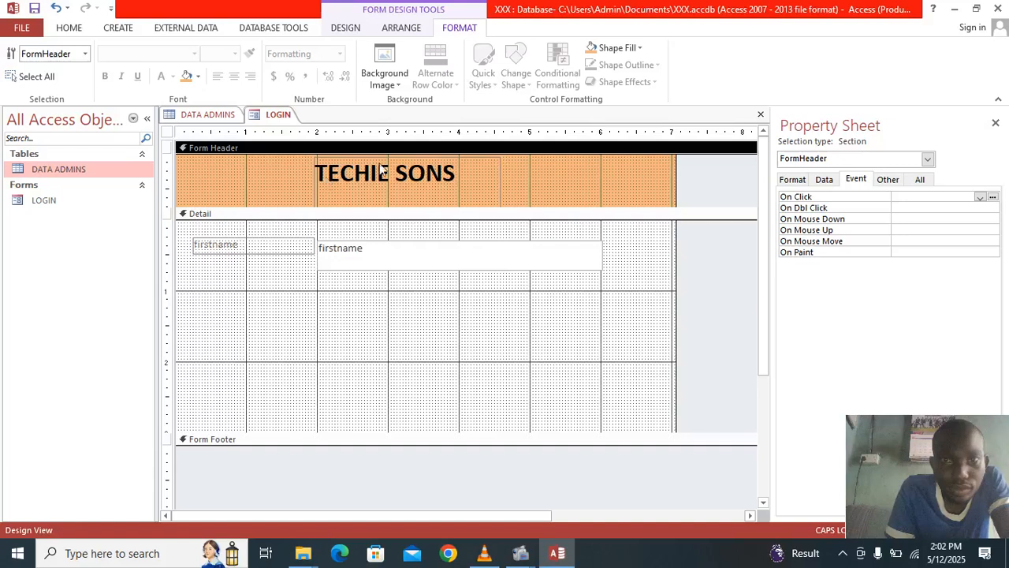
- Insert the profile-user picture through Insert Image > Browse
click(401, 30)
click(347, 29)
click(581, 76)
click(601, 102)
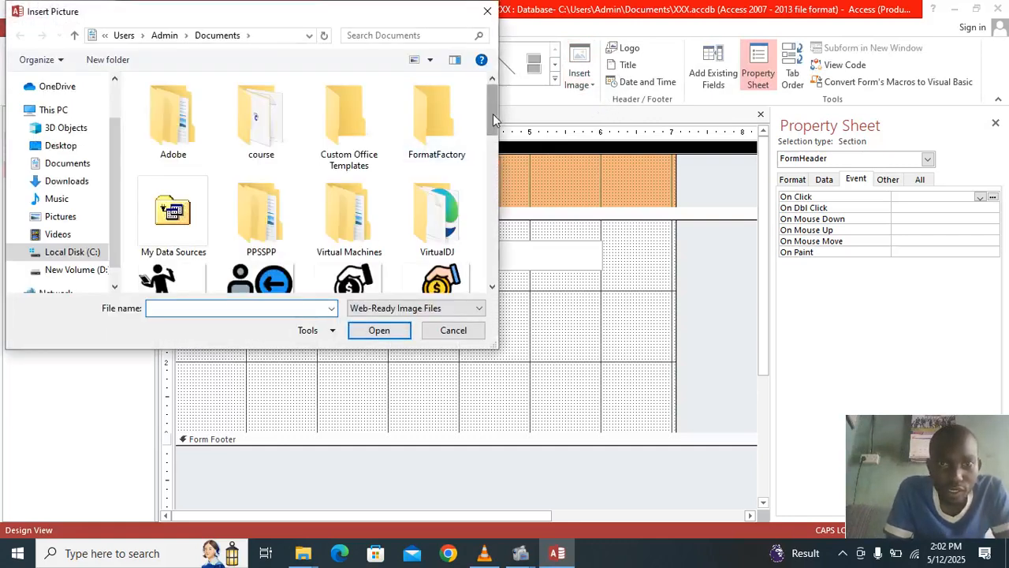
drag(494, 113, 503, 237)
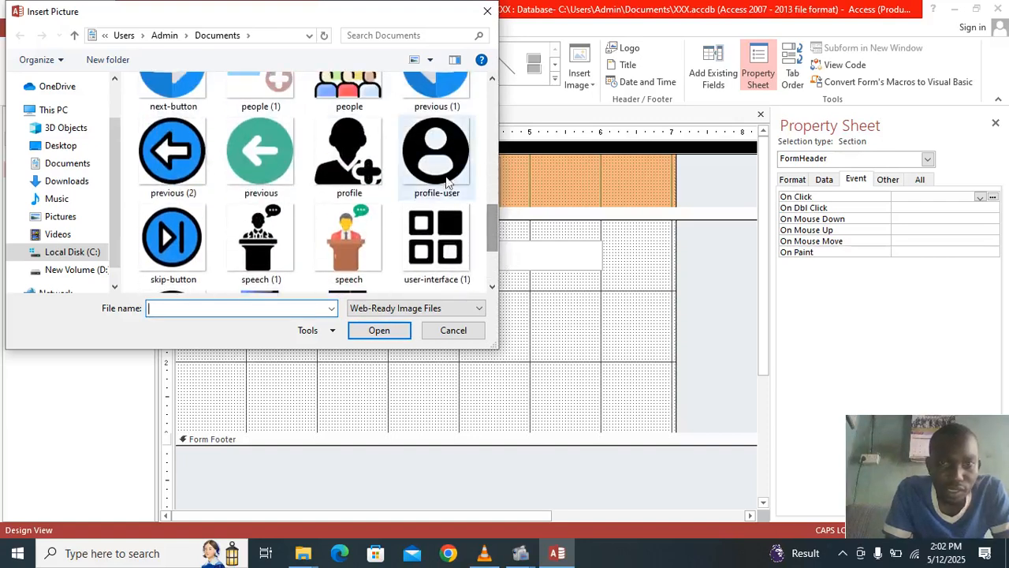
click(447, 179)
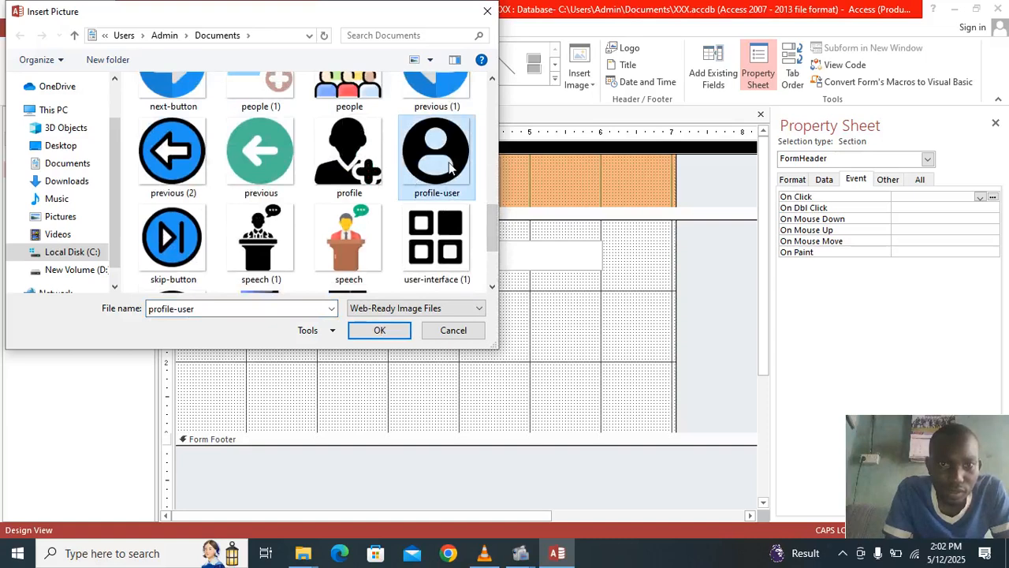
double_click(451, 165)
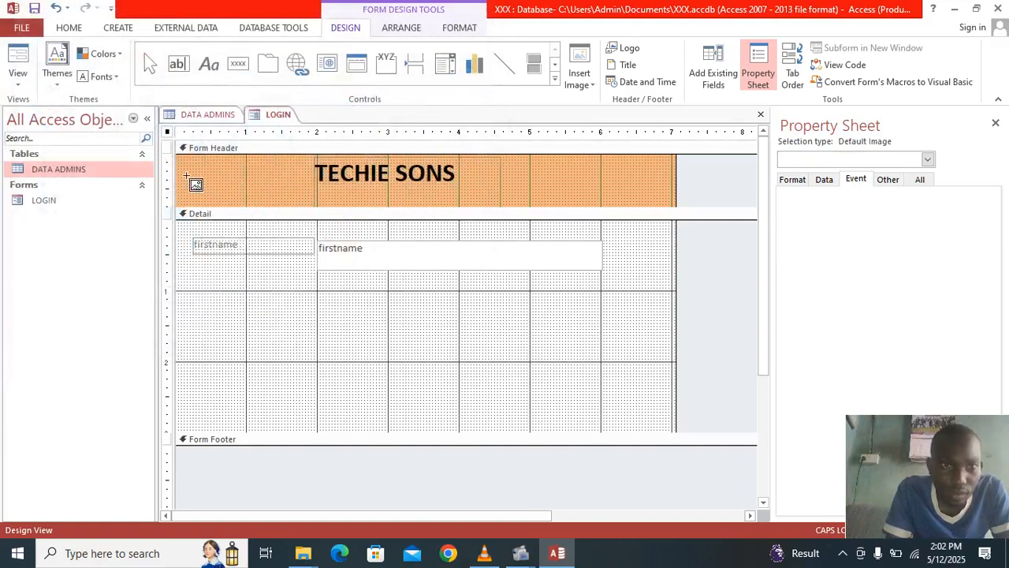
- Draw the profile icon at the header's left, make it taller, and shift it toward the title
drag(182, 162, 182, 162)
drag(238, 173, 276, 202)
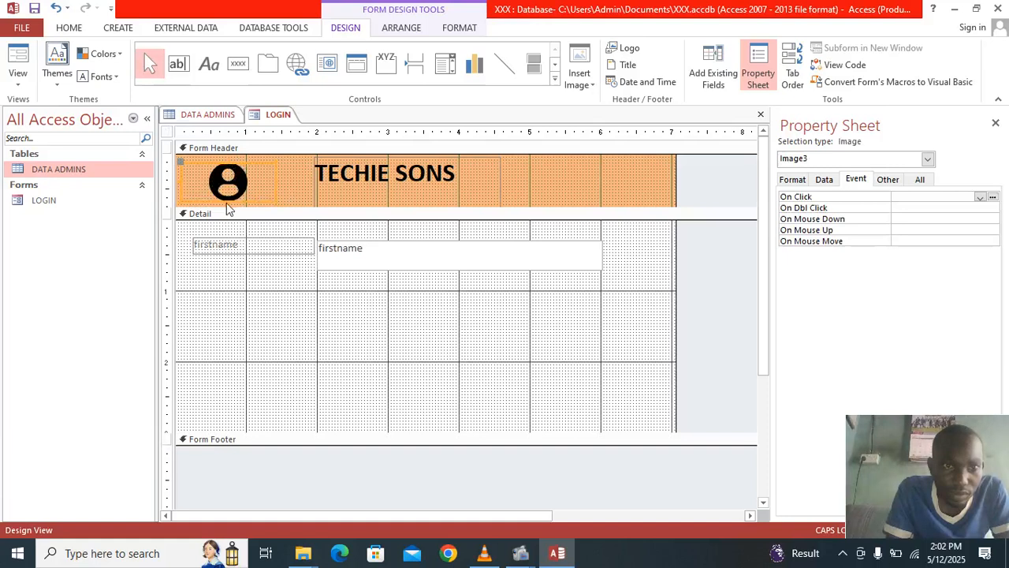
drag(228, 199, 228, 215)
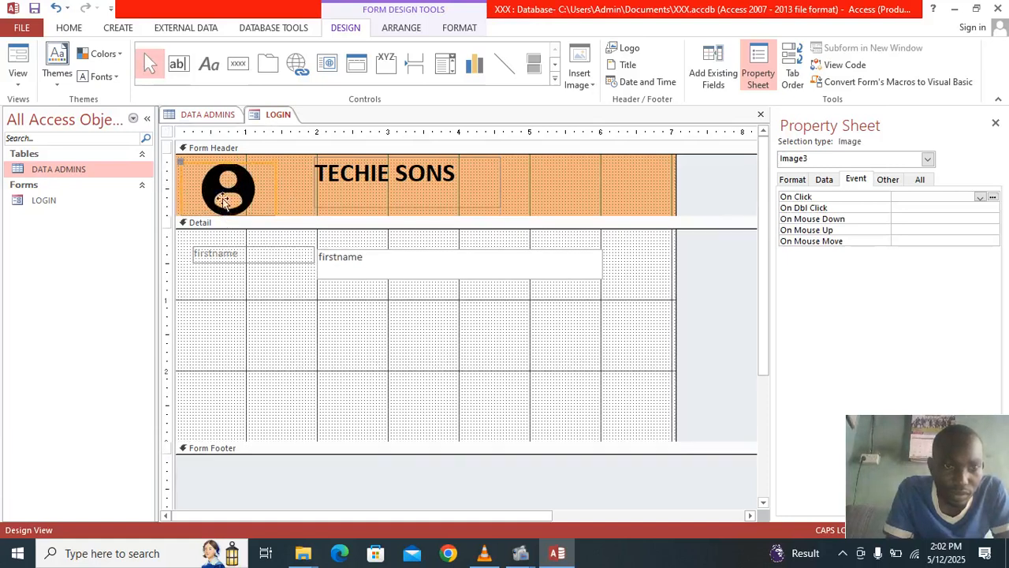
drag(195, 174, 228, 166)
- Type LOGIN after SONS in the TECHIE SONS title label
click(462, 176)
double_click(461, 173)
click(461, 172)
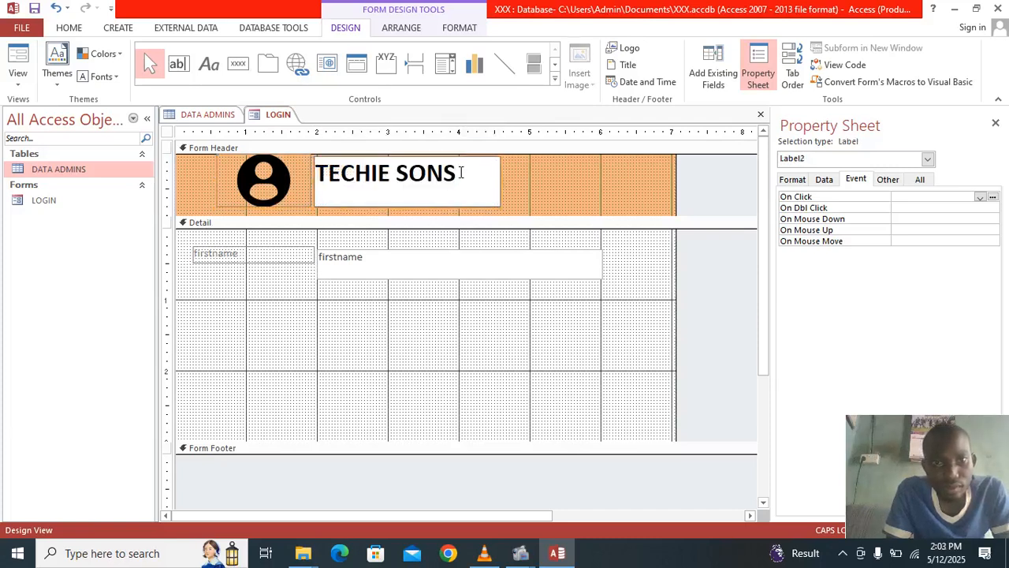
text(LO)
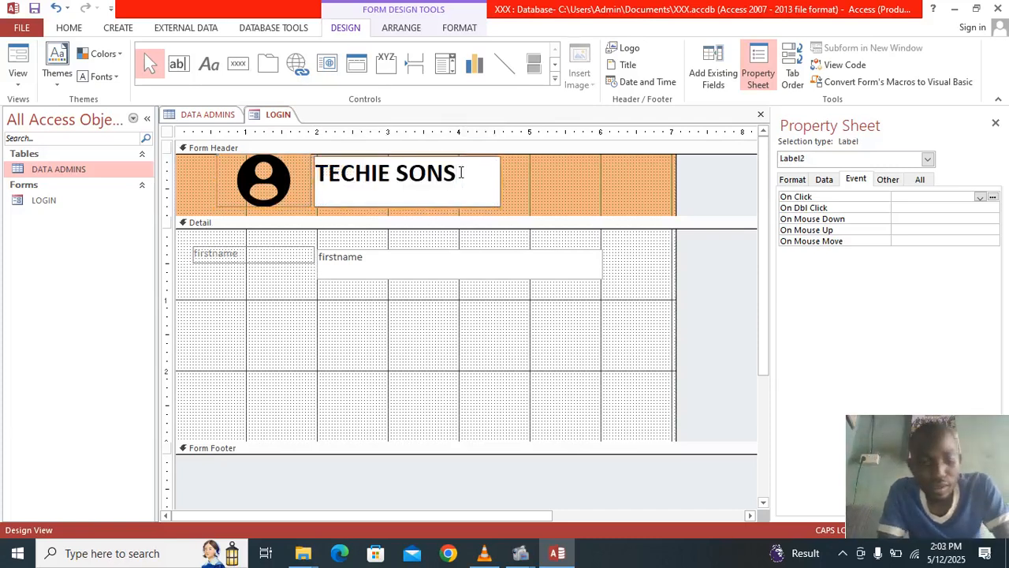
text(GIN)
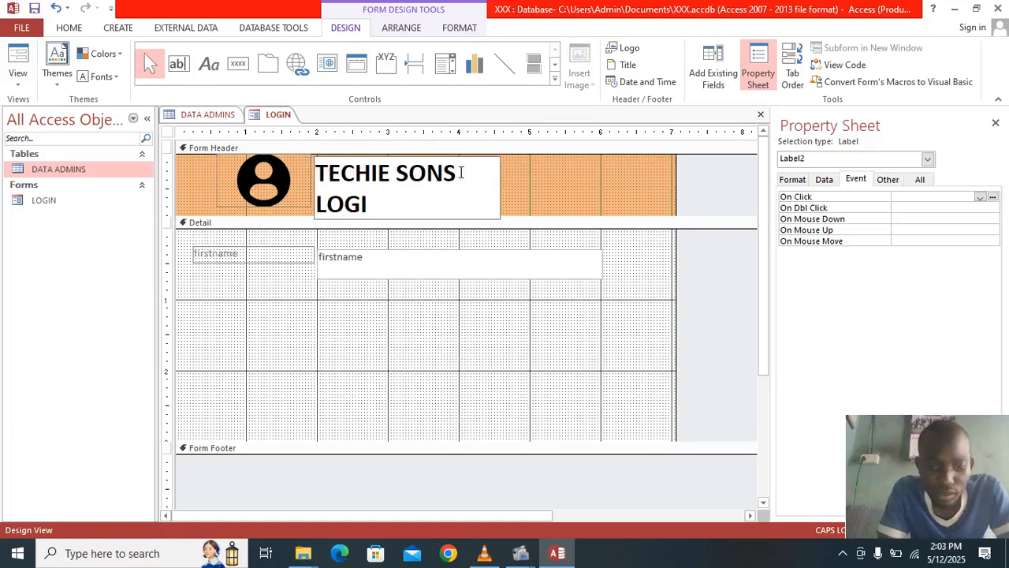